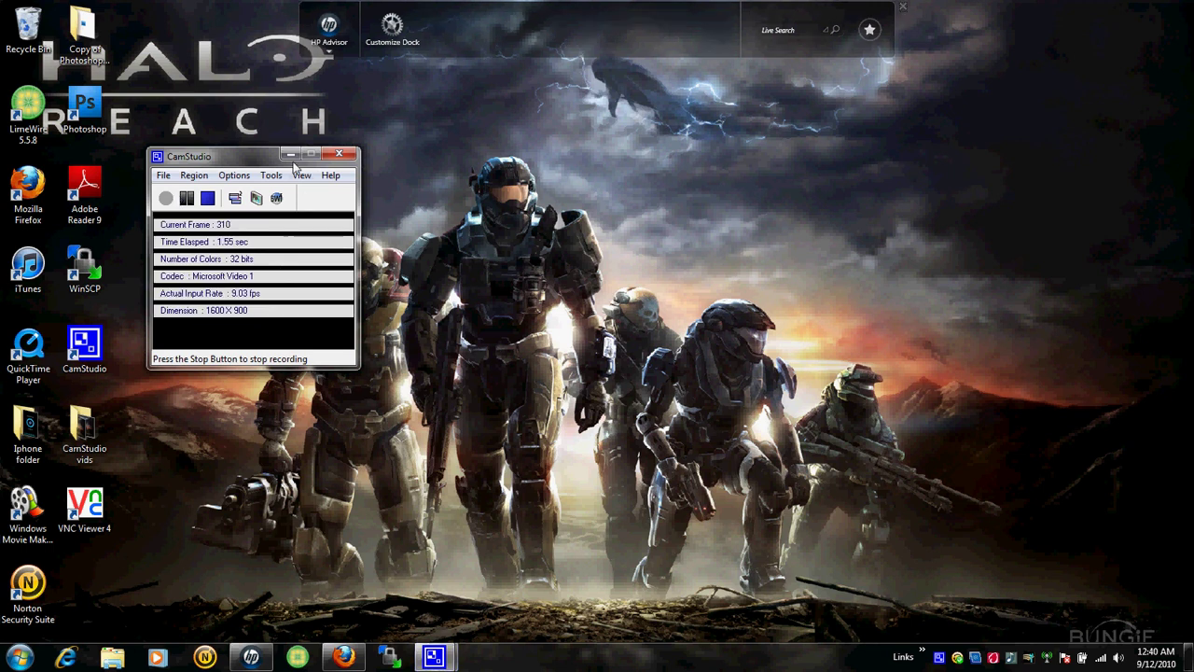
# Step: Switch to Firefox and show the iPhone / iPod touch / iPad section of the firmware download page
pyautogui.click(291, 154)
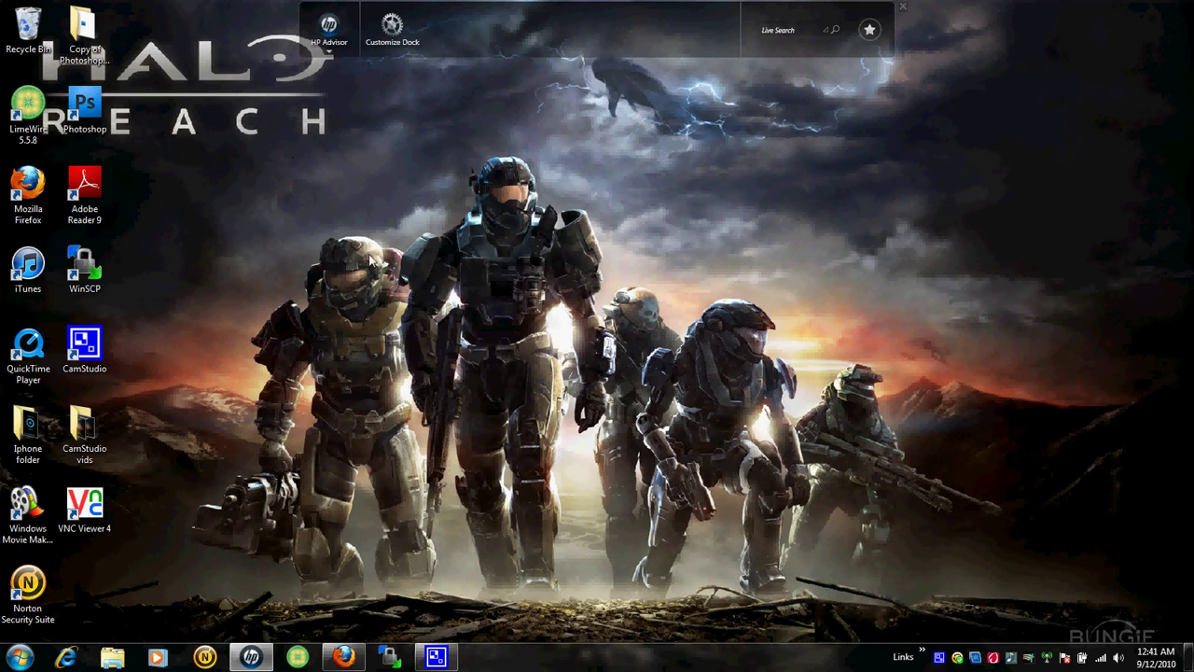
pyautogui.click(344, 657)
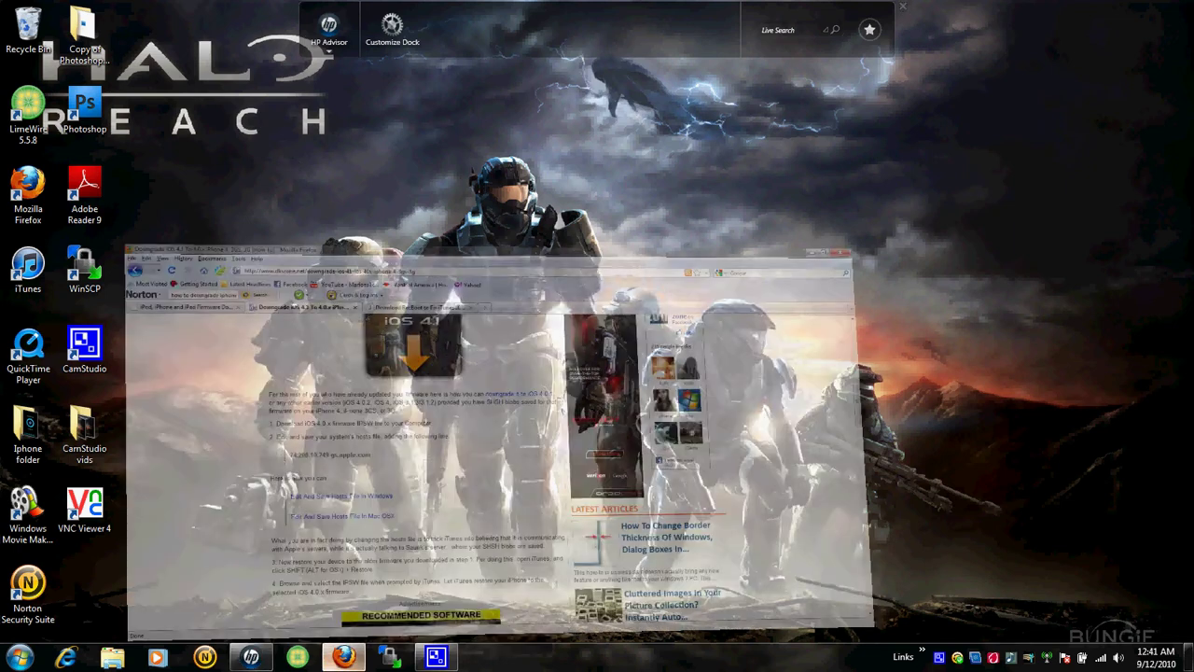
pyautogui.click(112, 103)
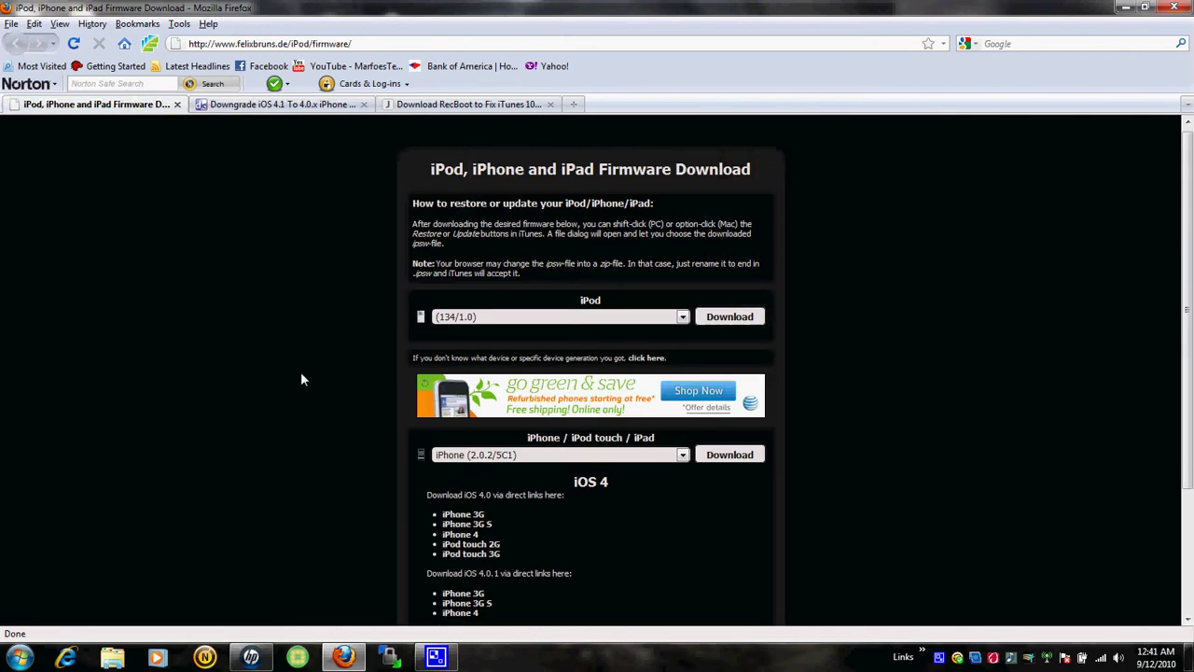
pyautogui.scroll(-4, 302, 377)
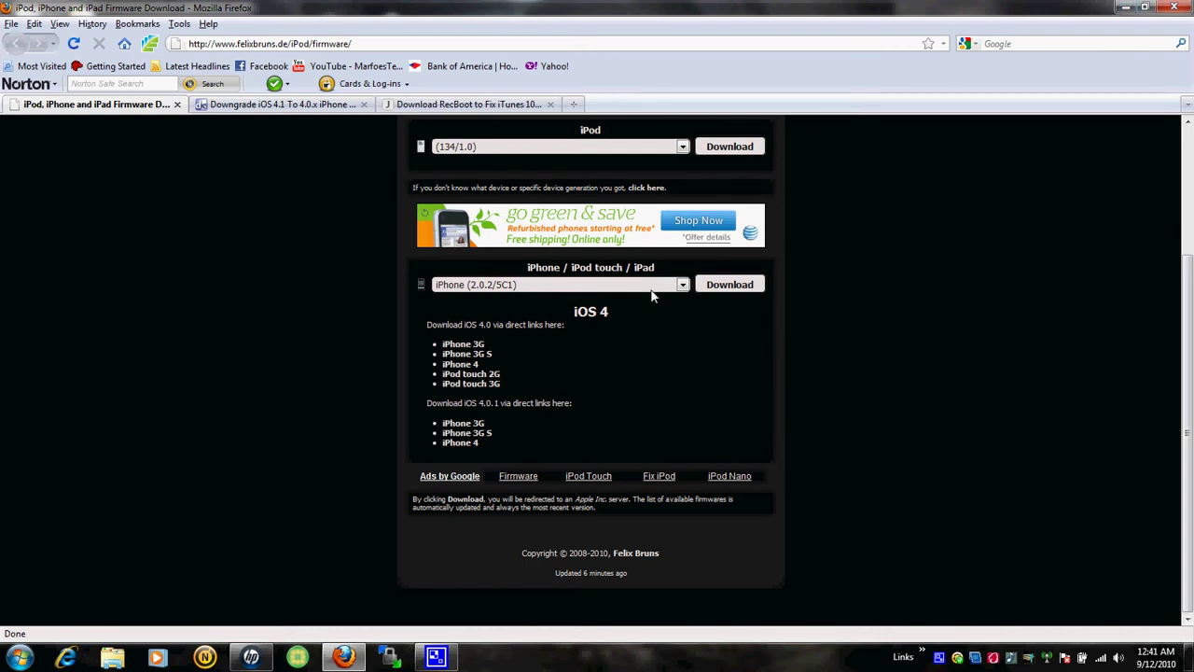
# Step: Try to download the iPhone (2.0.2/5C1) firmware as a saved file
pyautogui.click(756, 287)
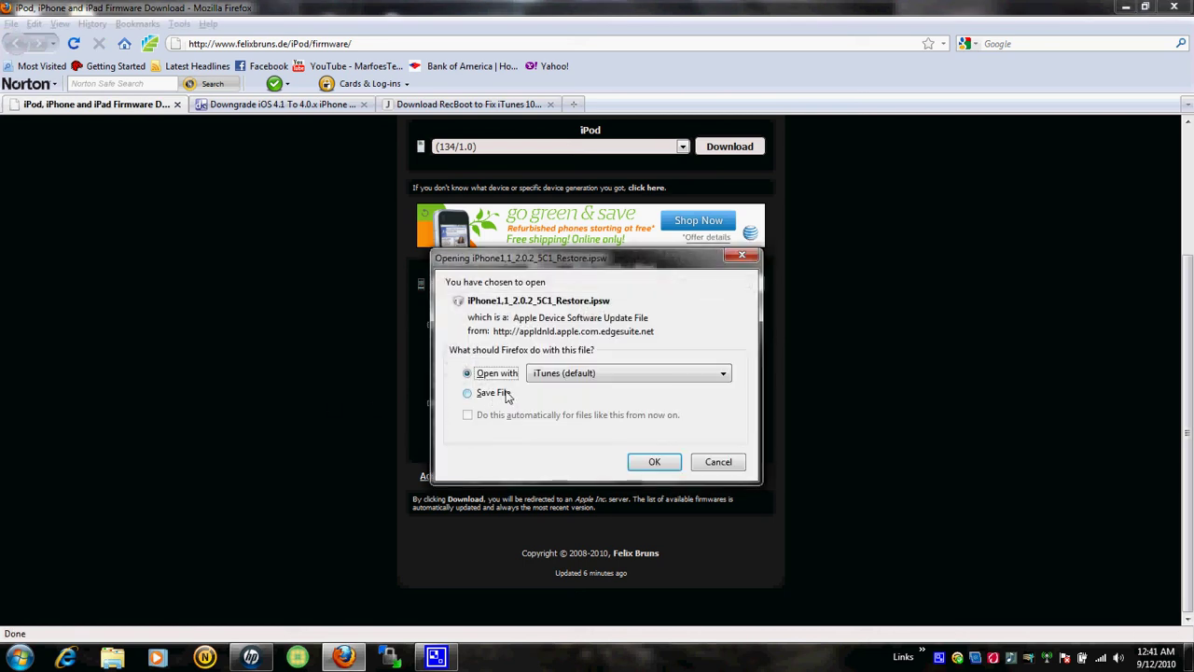
pyautogui.click(471, 399)
pyautogui.click(467, 396)
pyautogui.click(718, 459)
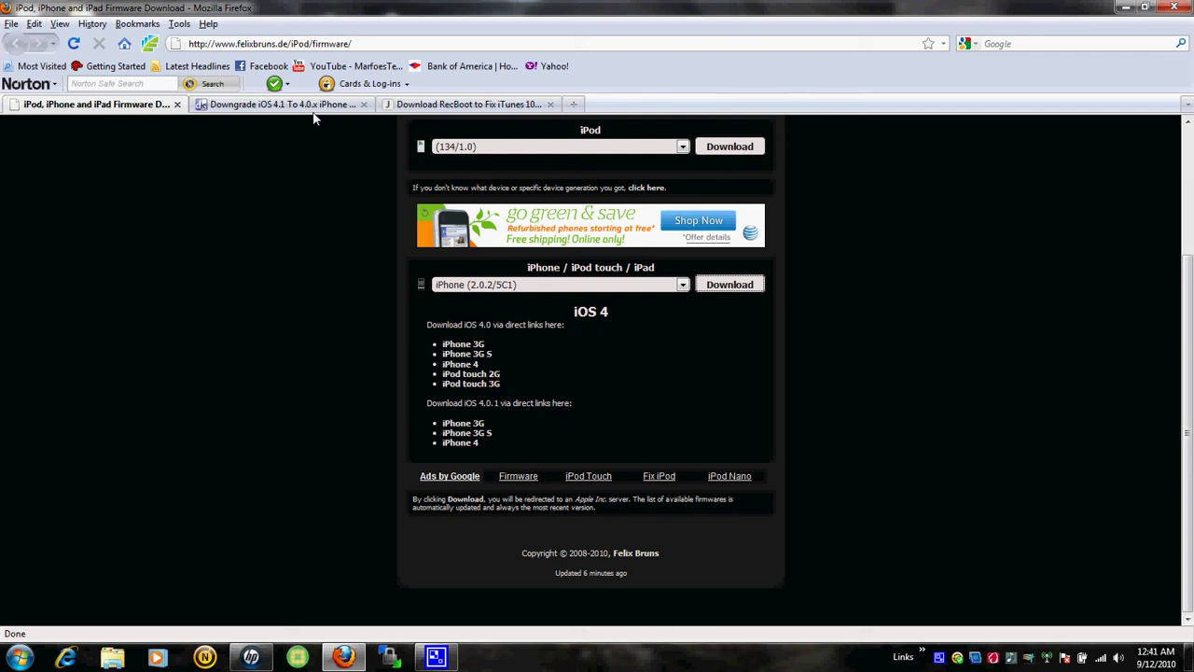
# Step: View the RecBoot download pages for Windows and Mac OS X from the RecBoot article, closing each one
pyautogui.click(451, 106)
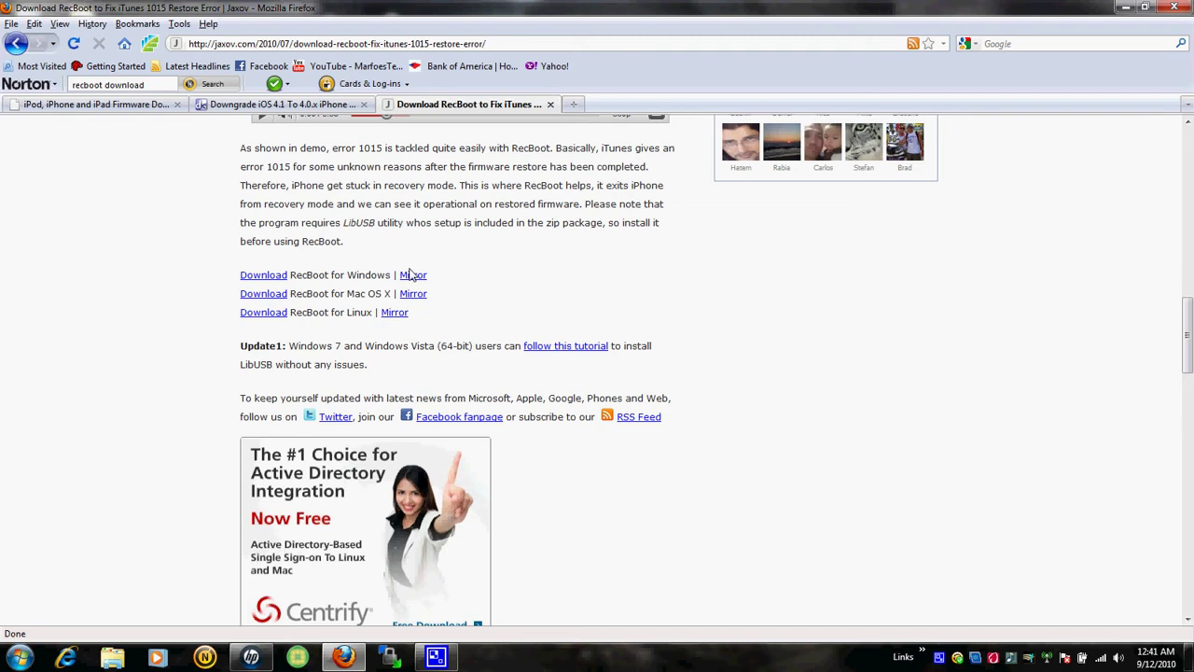
pyautogui.click(267, 275)
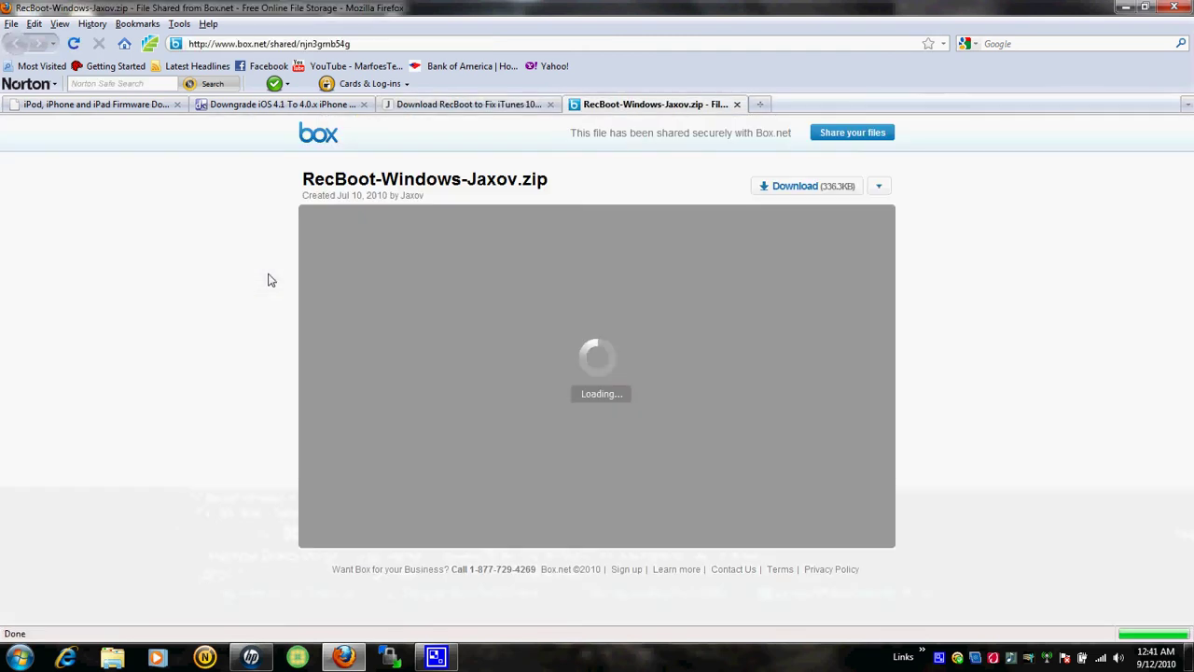
pyautogui.click(790, 189)
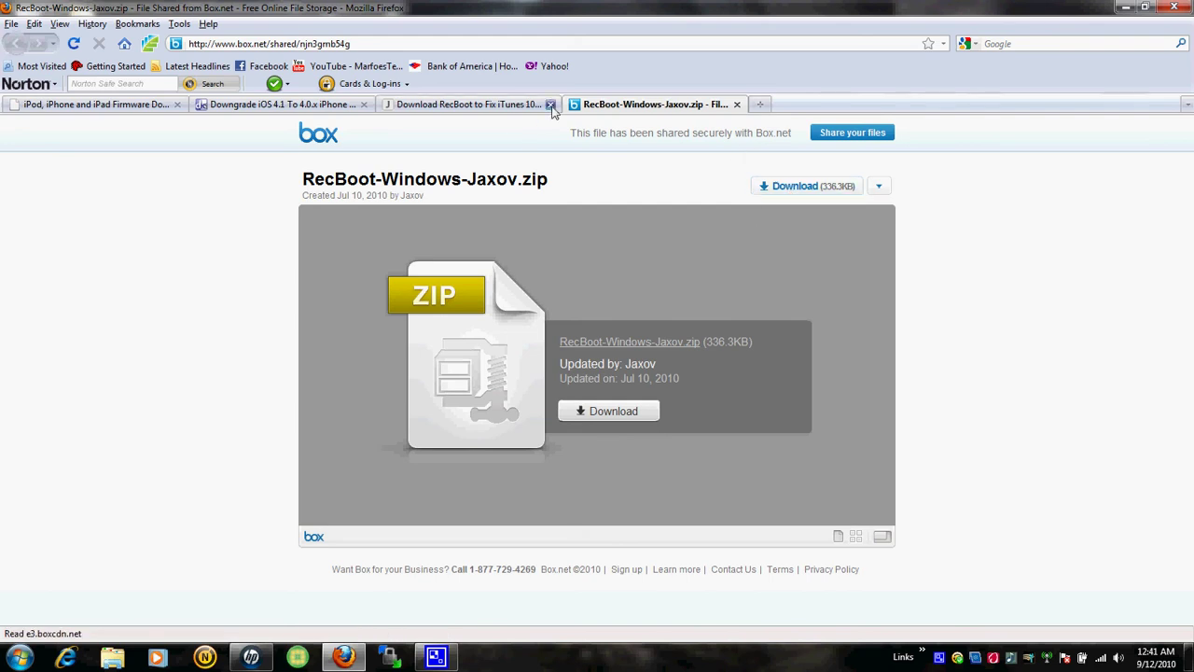
pyautogui.click(737, 103)
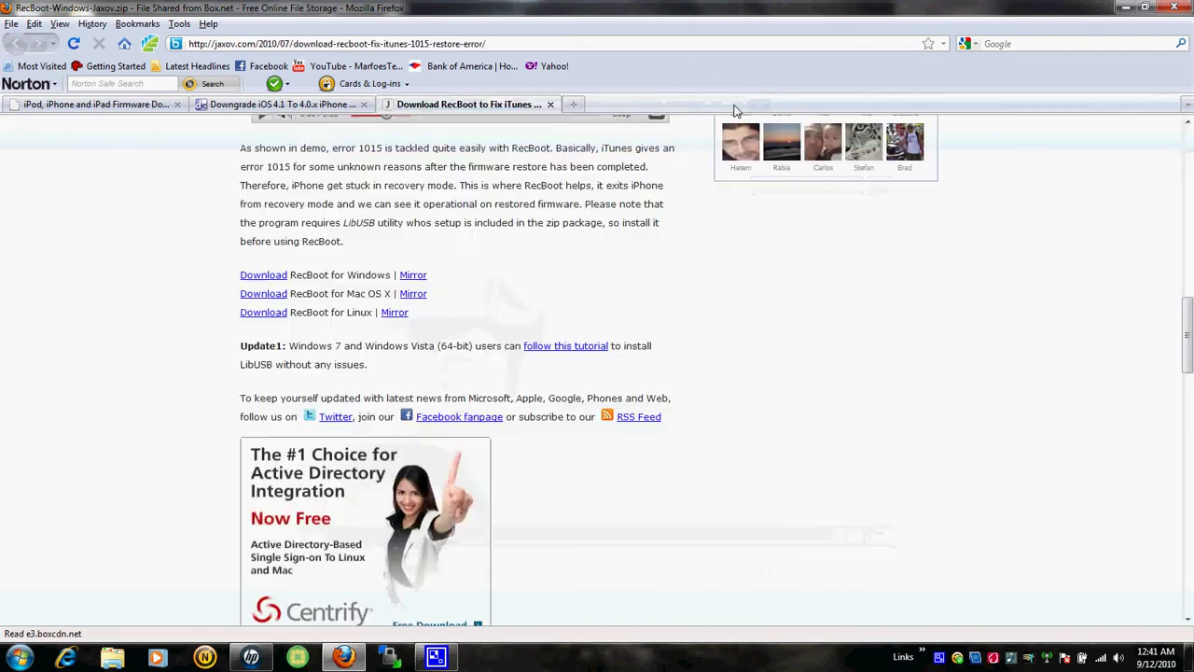
pyautogui.click(270, 296)
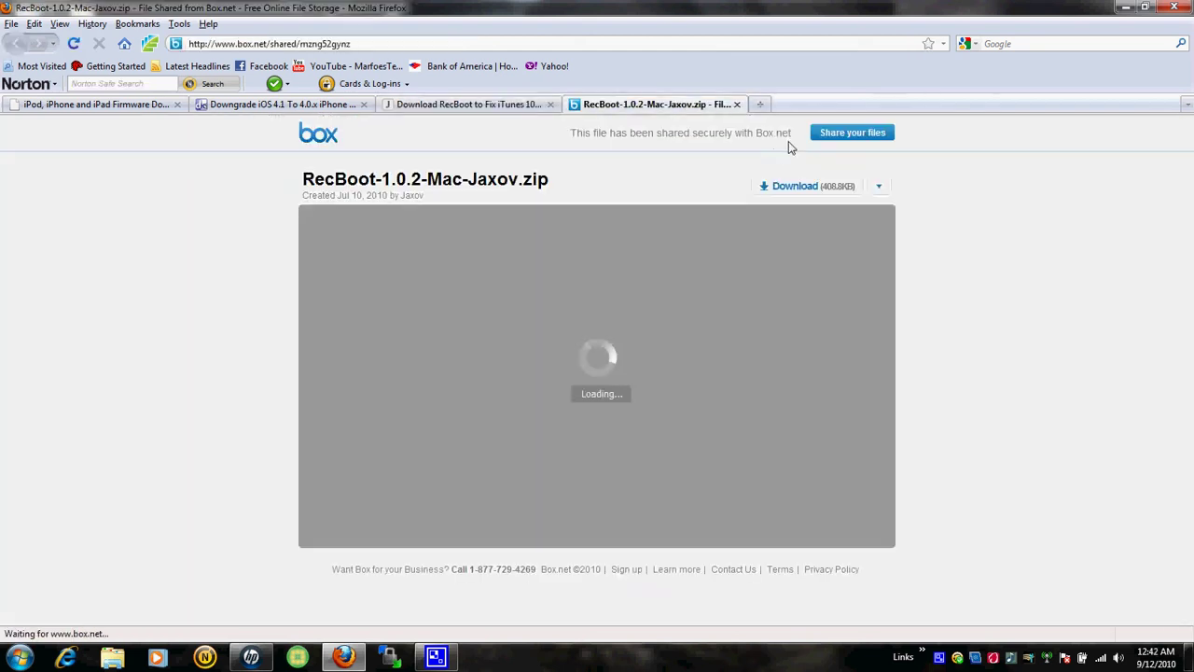
pyautogui.click(736, 103)
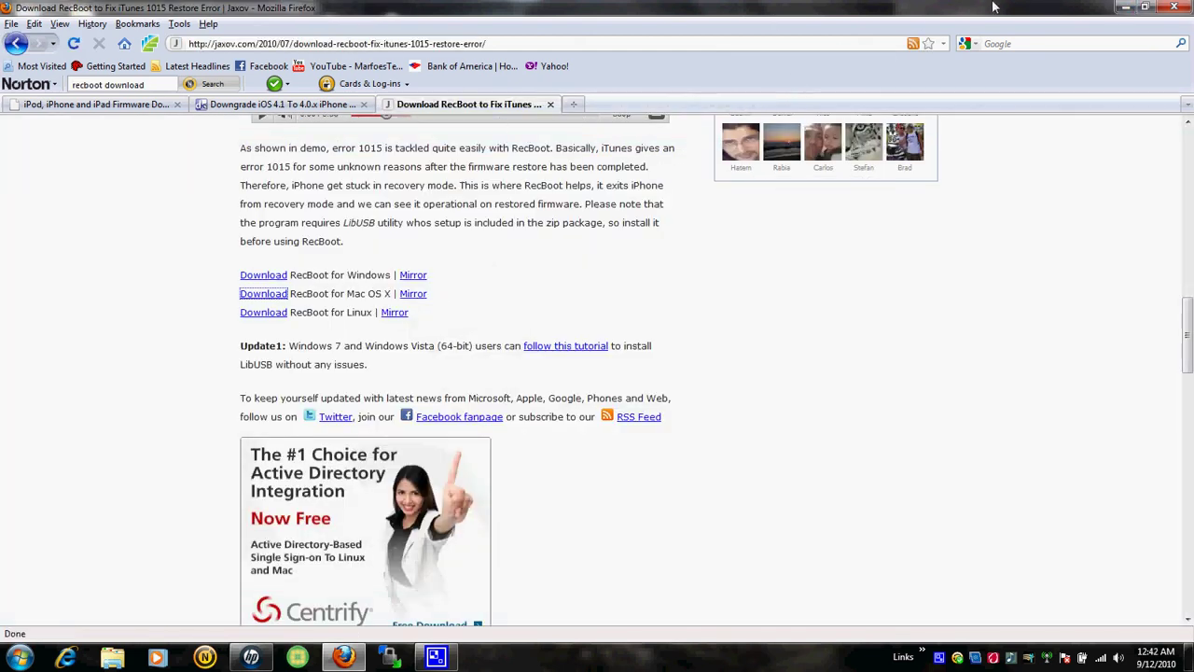
# Step: Read the iOS 4.1 to 4.0.x downgrade article, including the steps for editing the hosts file and restoring the device
pyautogui.click(221, 108)
pyautogui.scroll(5, 80, 459)
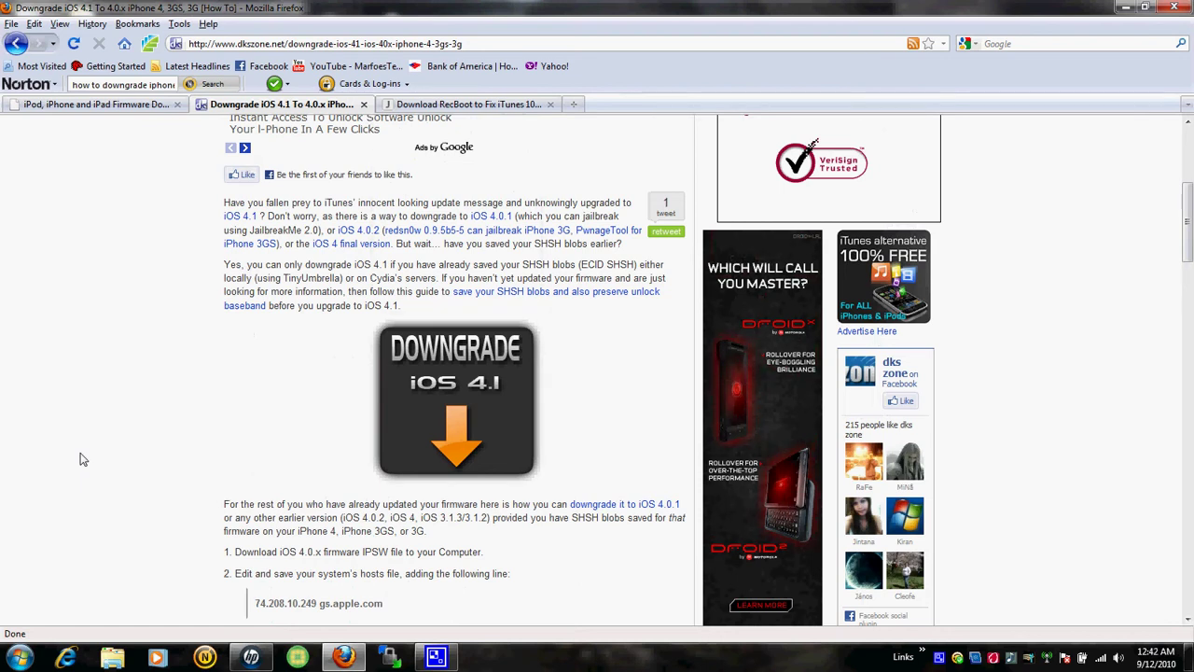
pyautogui.scroll(2, 80, 459)
pyautogui.scroll(-7, 80, 459)
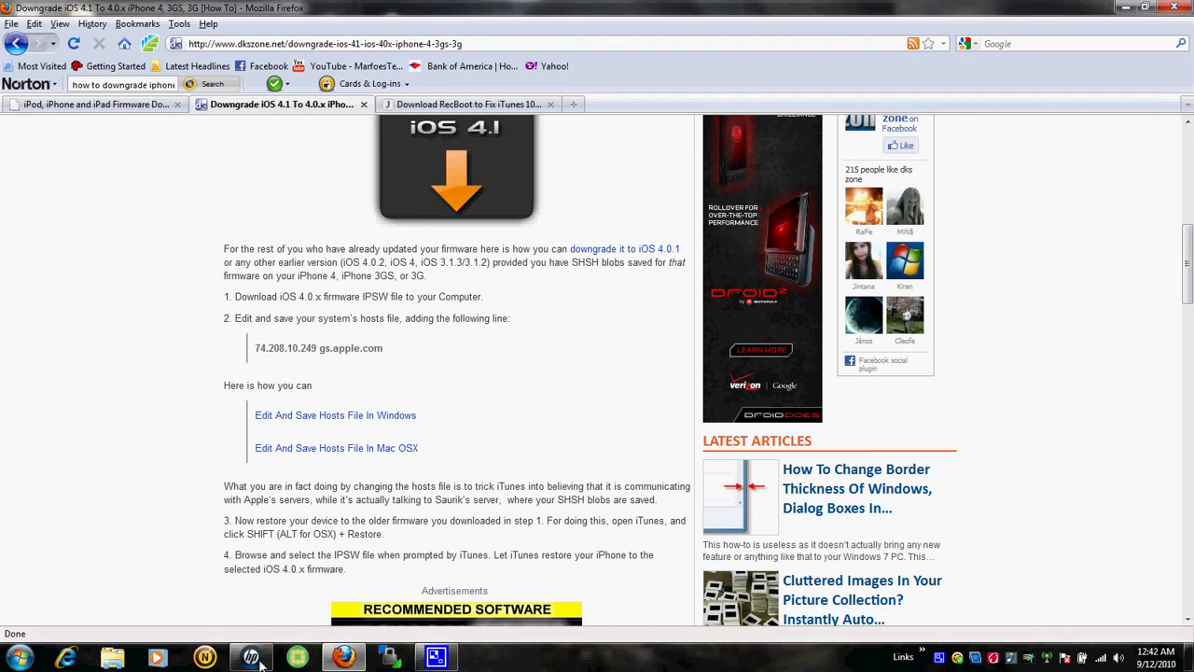
pyautogui.click(343, 658)
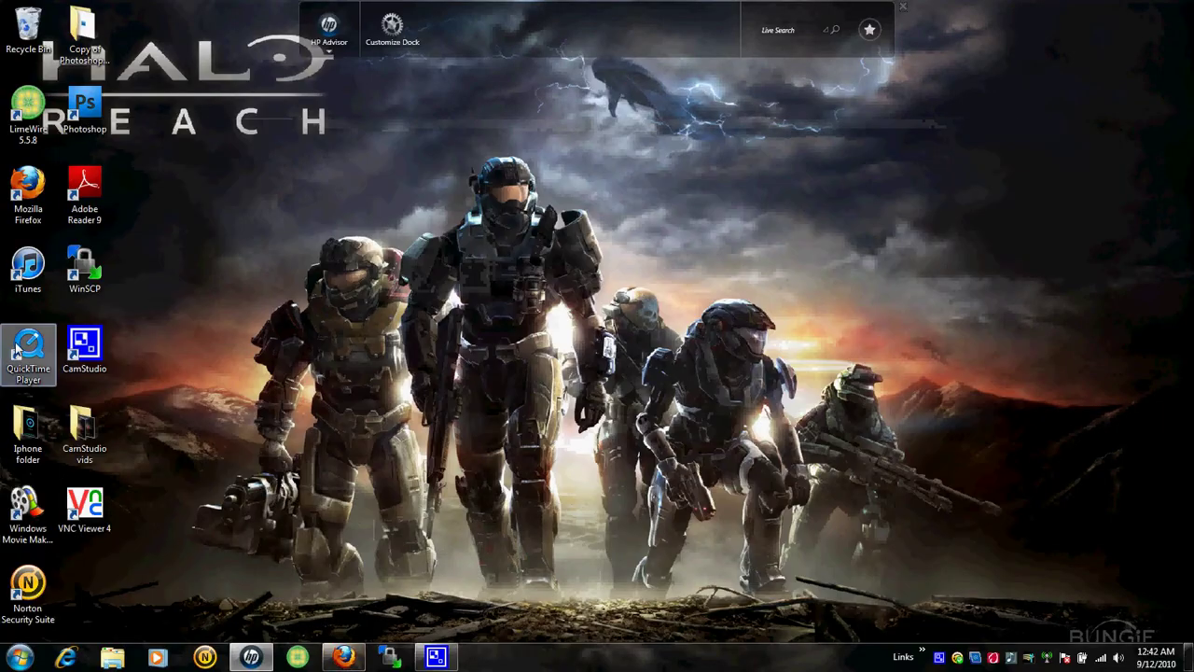
# Step: Connect to the iPhone at 192.168.1.67 in VNC Viewer with the connection password and check the saved SHSH versions in Cydia
pyautogui.doubleClick(96, 495)
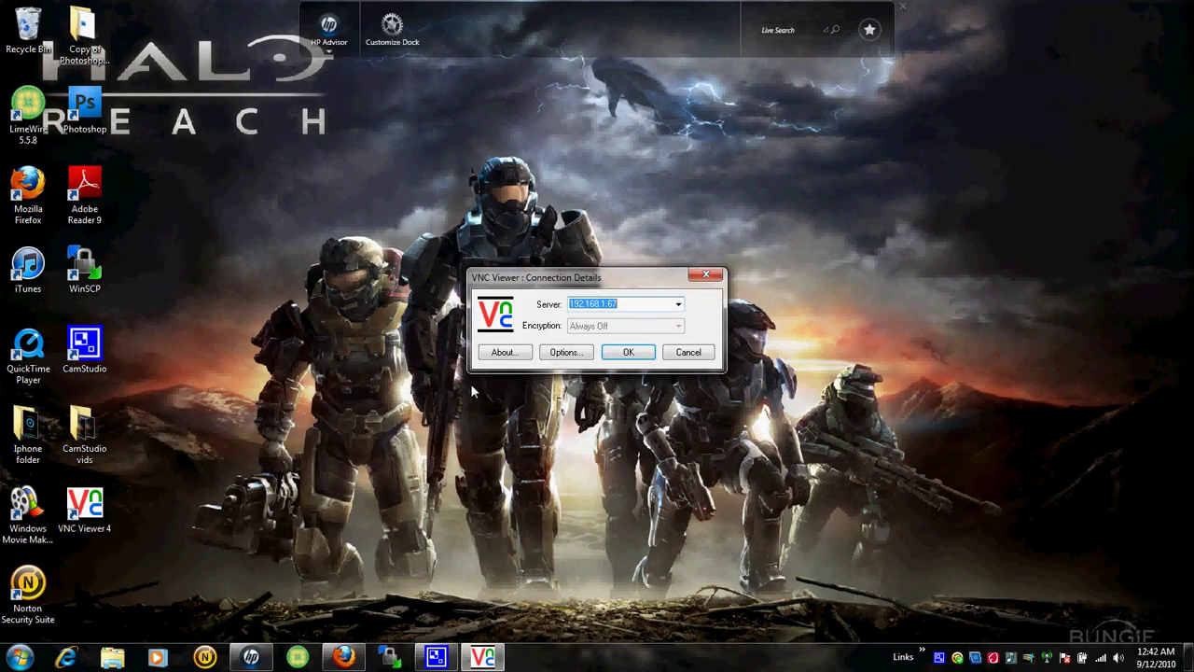
pyautogui.press('Return')
pyautogui.write('********')
pyautogui.press('Return')
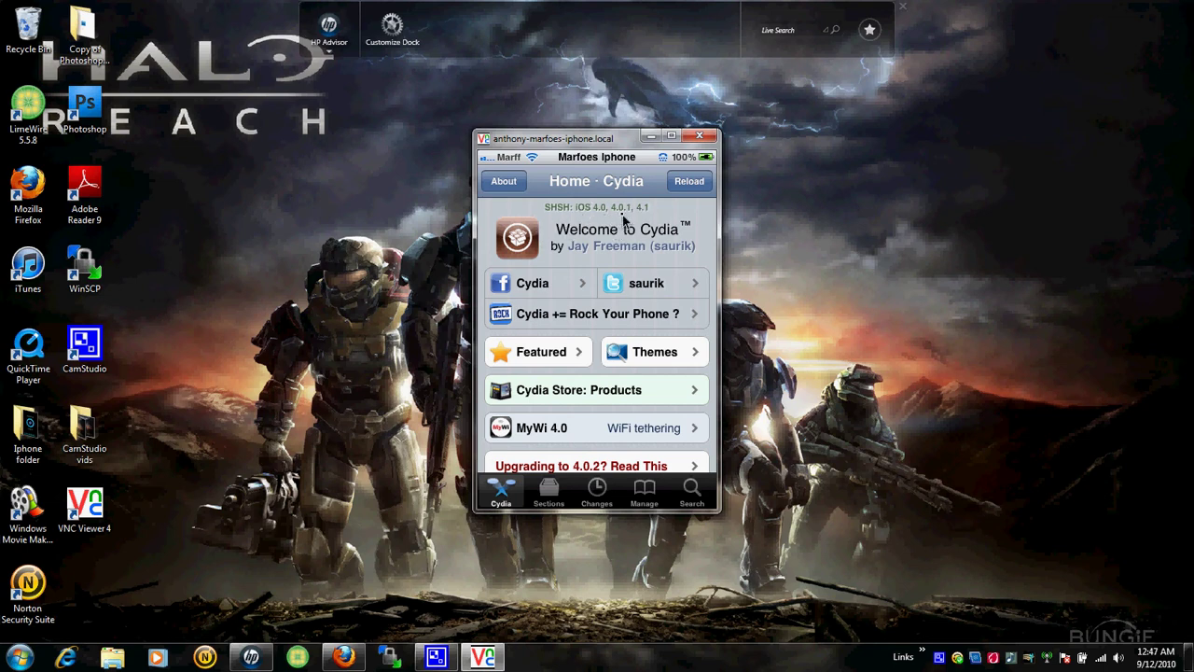
pyautogui.rightClick(623, 215)
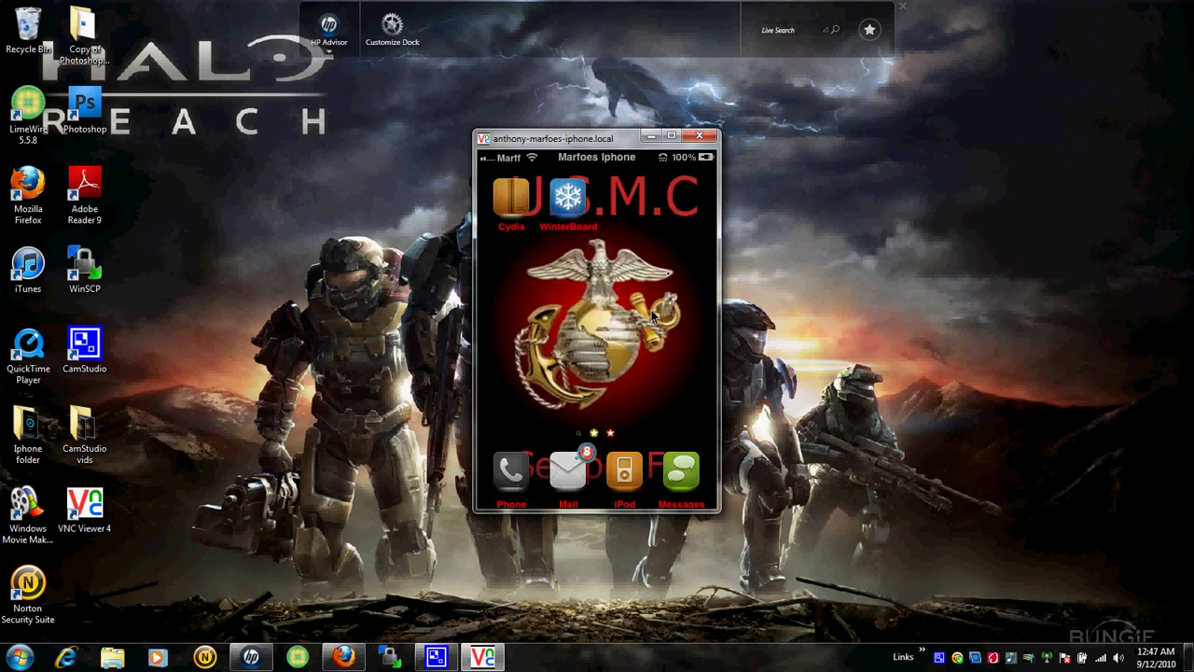
pyautogui.click(699, 137)
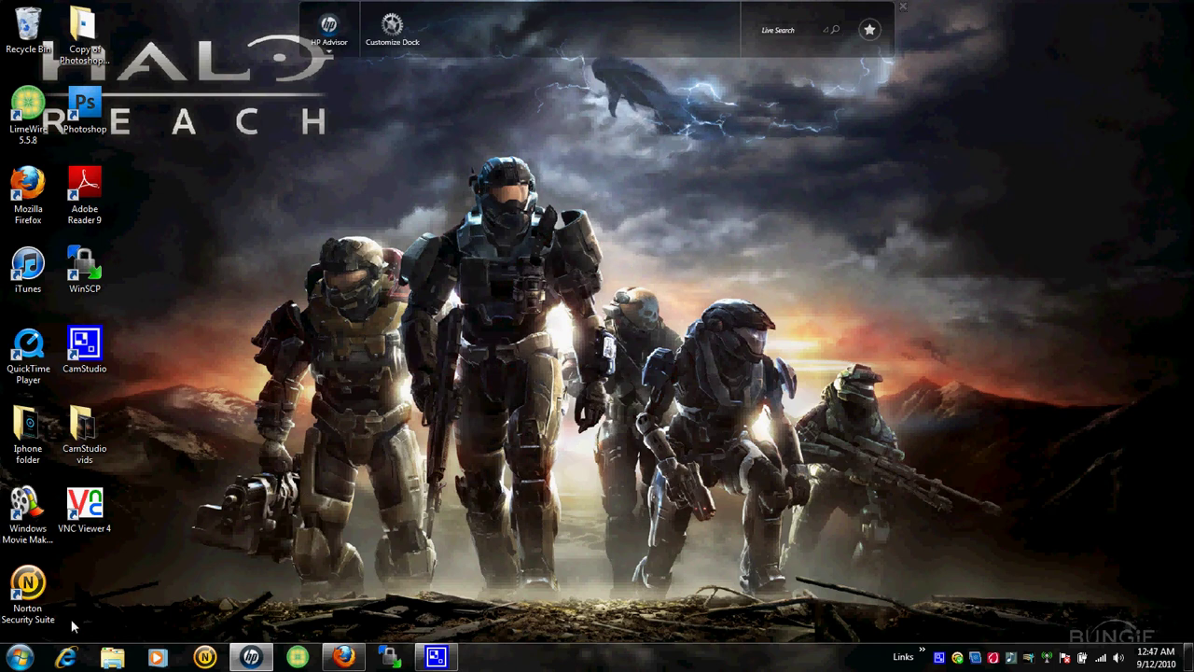
# Step: Browse the computer's local disk to the folder C:\Windows\System32\drivers\etc
pyautogui.click(21, 658)
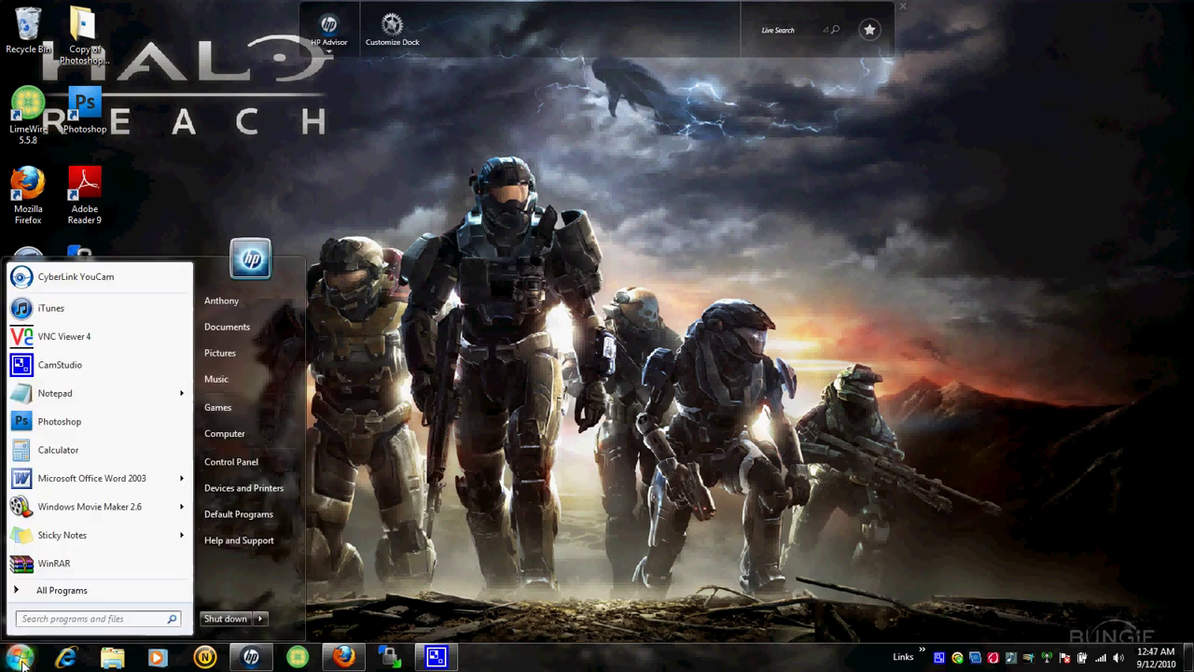
pyautogui.click(224, 435)
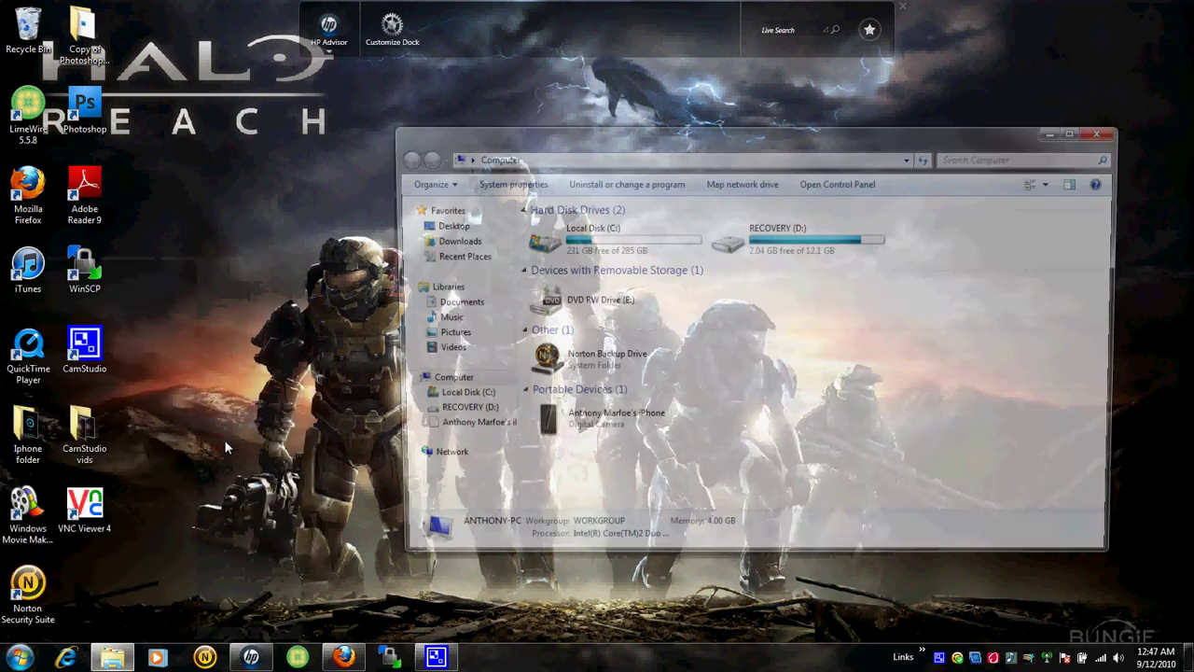
pyautogui.doubleClick(595, 246)
pyautogui.doubleClick(550, 335)
pyautogui.scroll(-5, 570, 359)
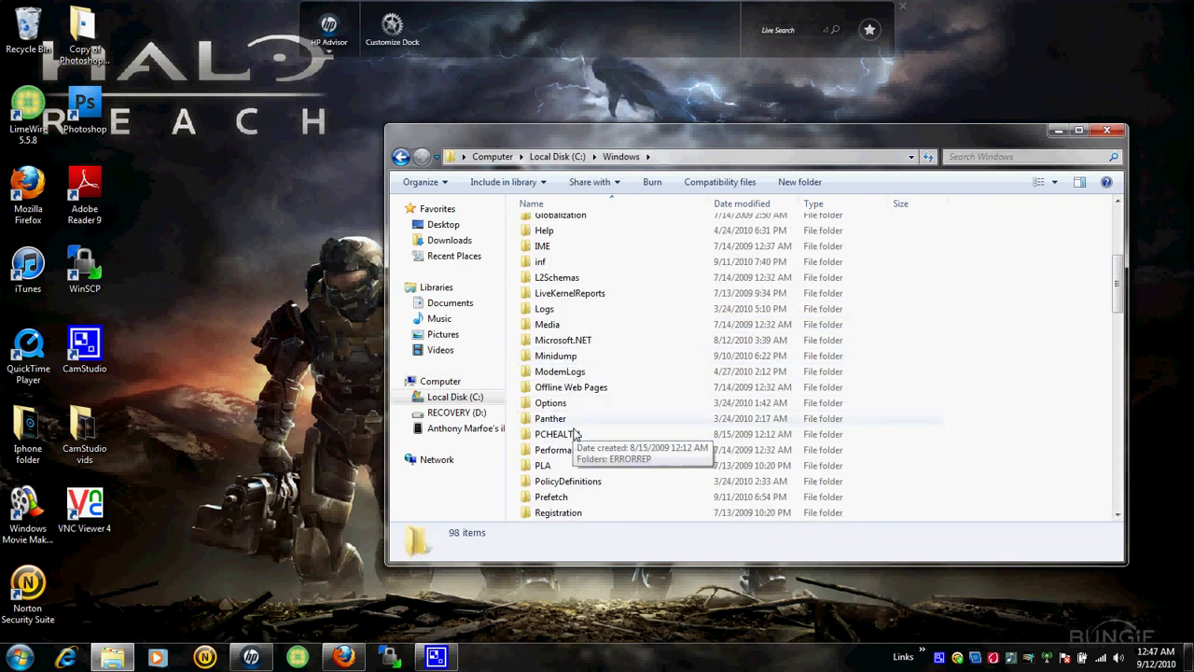
pyautogui.scroll(-8, 573, 411)
pyautogui.doubleClick(569, 362)
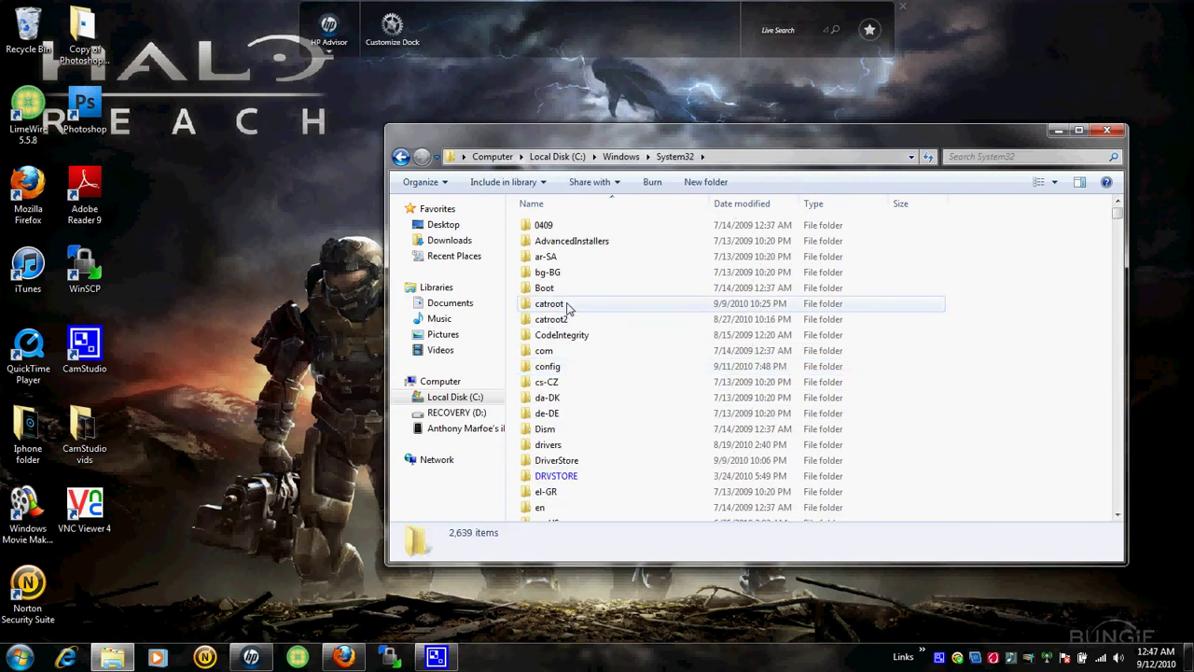
pyautogui.scroll(-3, 567, 310)
pyautogui.click(552, 327)
pyautogui.doubleClick(551, 326)
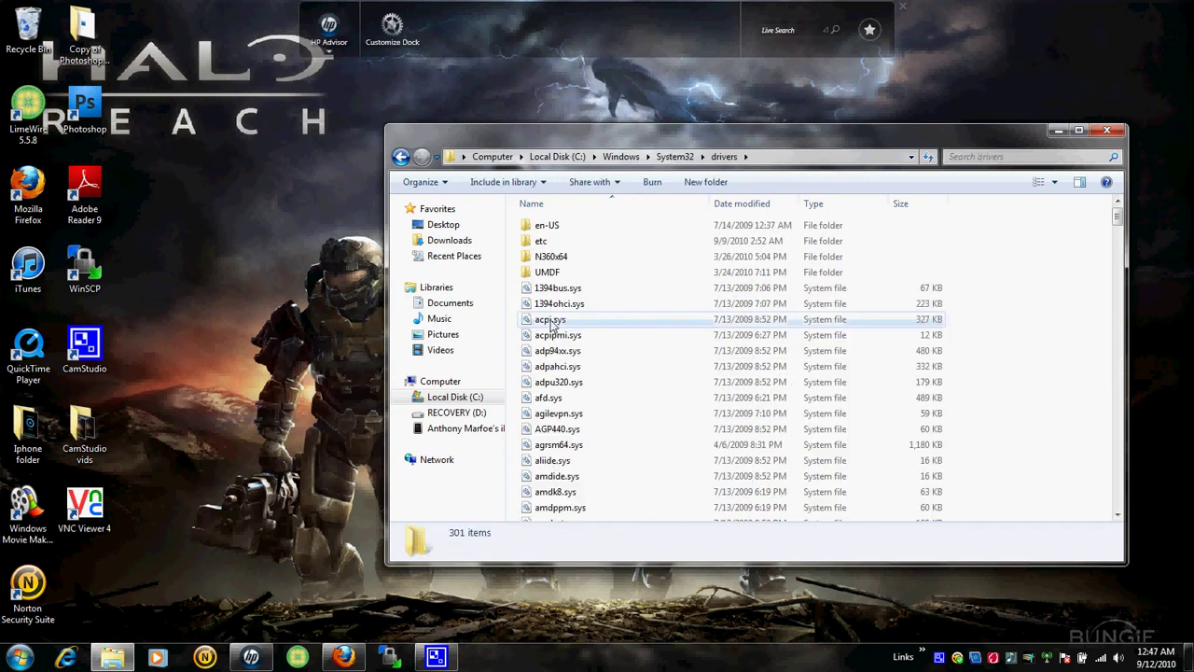
pyautogui.doubleClick(555, 245)
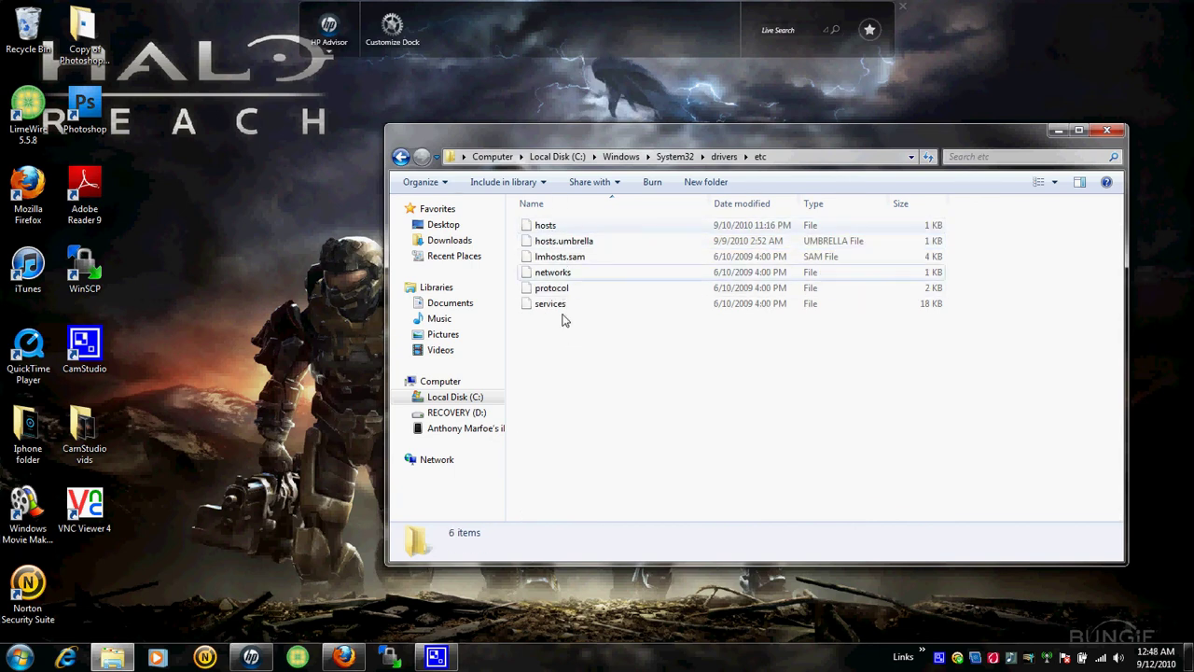
# Step: Open the hosts file in Notepad and examine the 74.208.10.249 gs.apple.com entry at its end
pyautogui.doubleClick(563, 229)
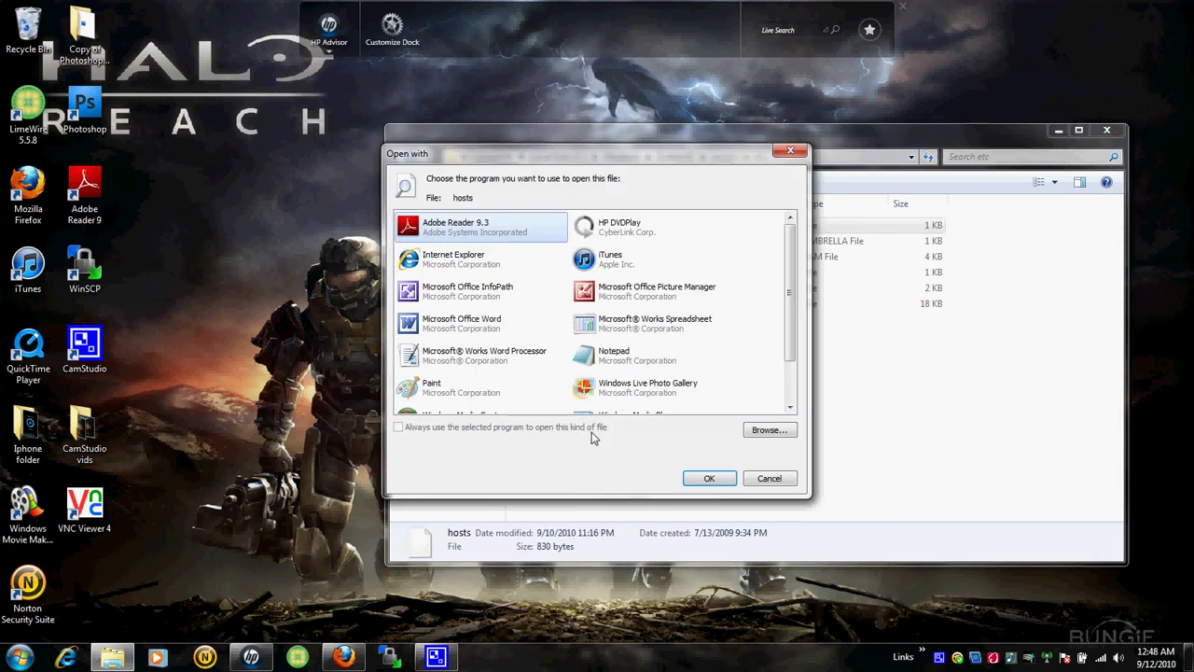
pyautogui.doubleClick(624, 361)
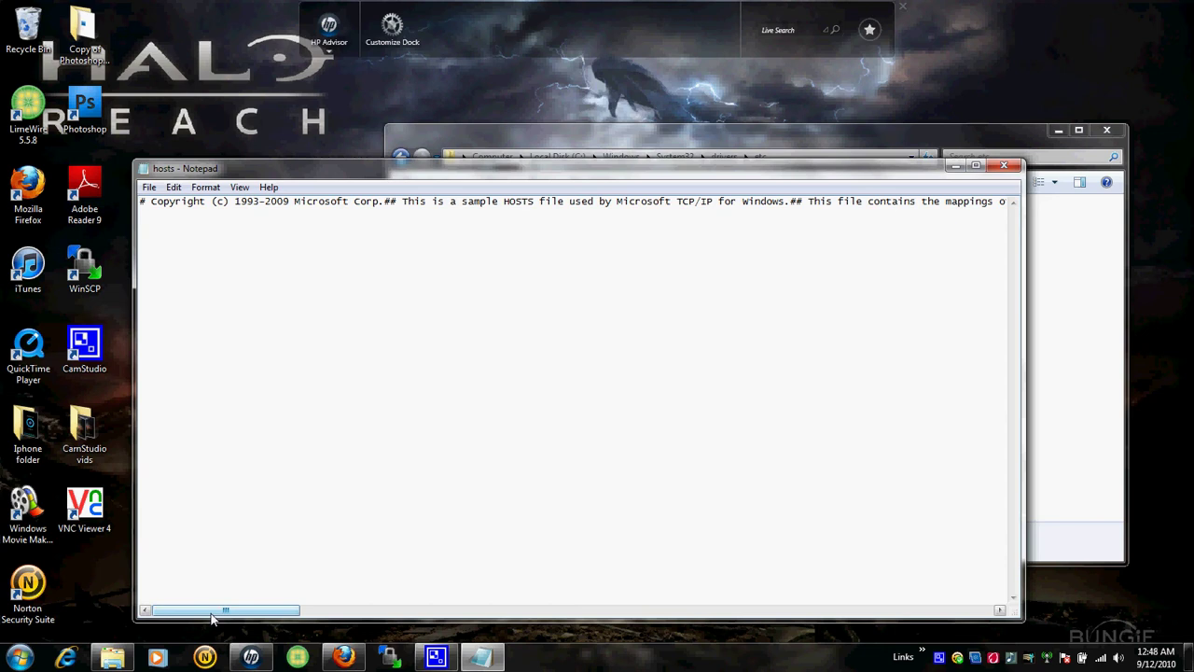
pyautogui.moveTo(211, 615); pyautogui.dragTo(910, 664)
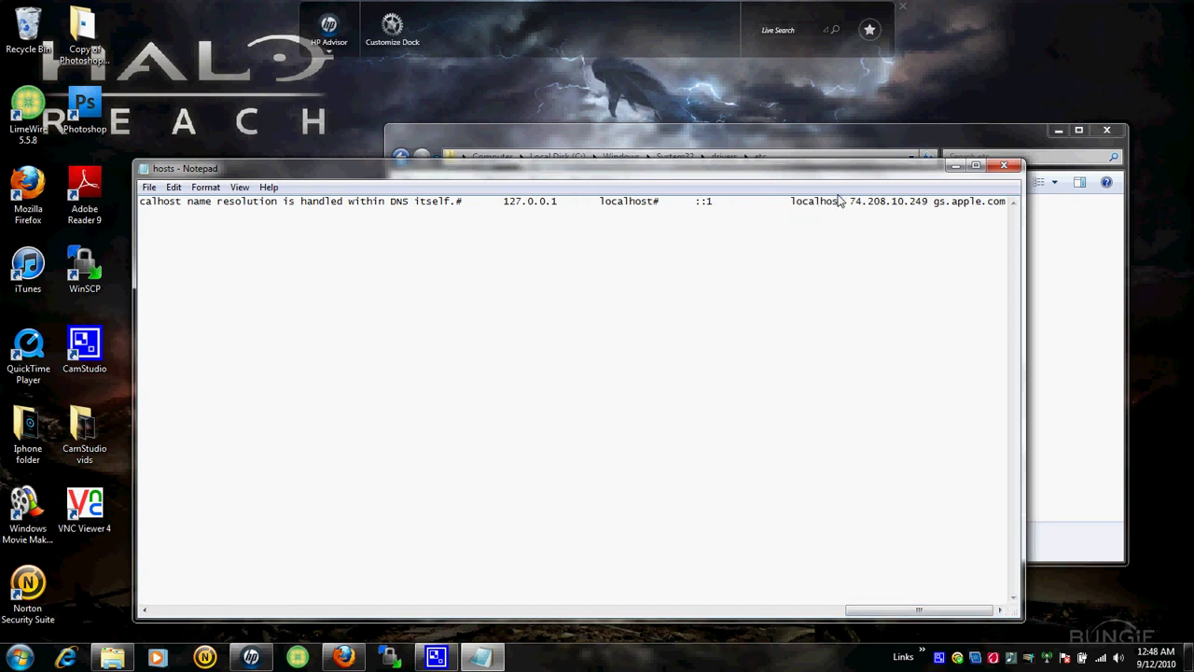
pyautogui.moveTo(848, 204); pyautogui.dragTo(1021, 243)
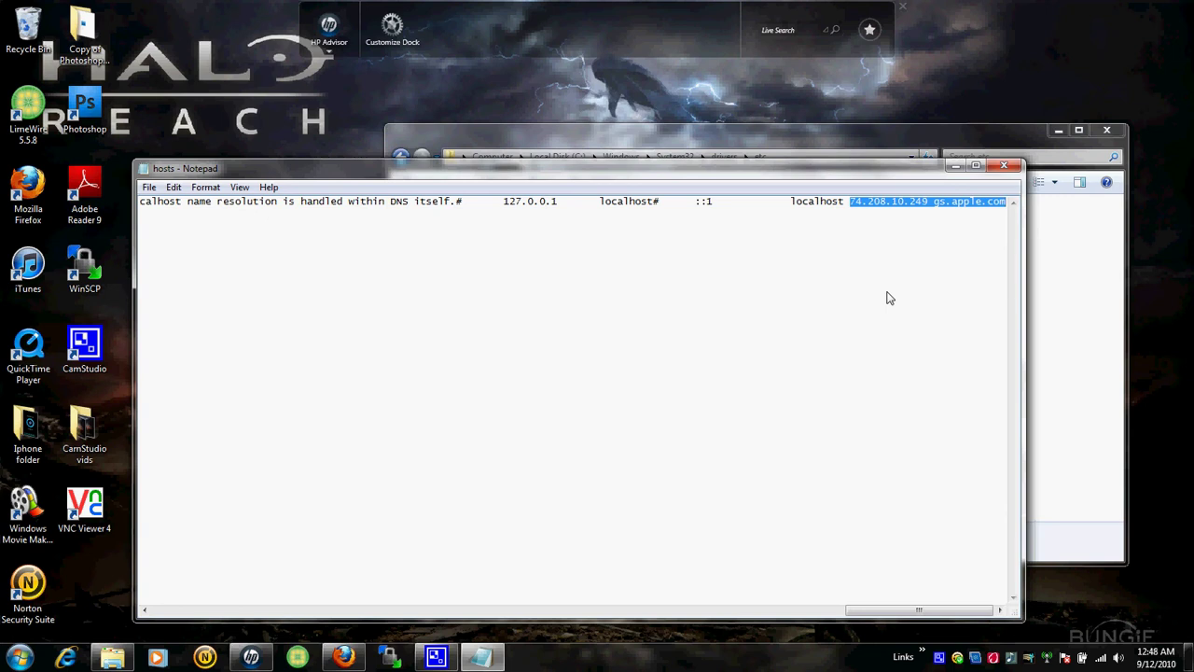
pyautogui.click(888, 297)
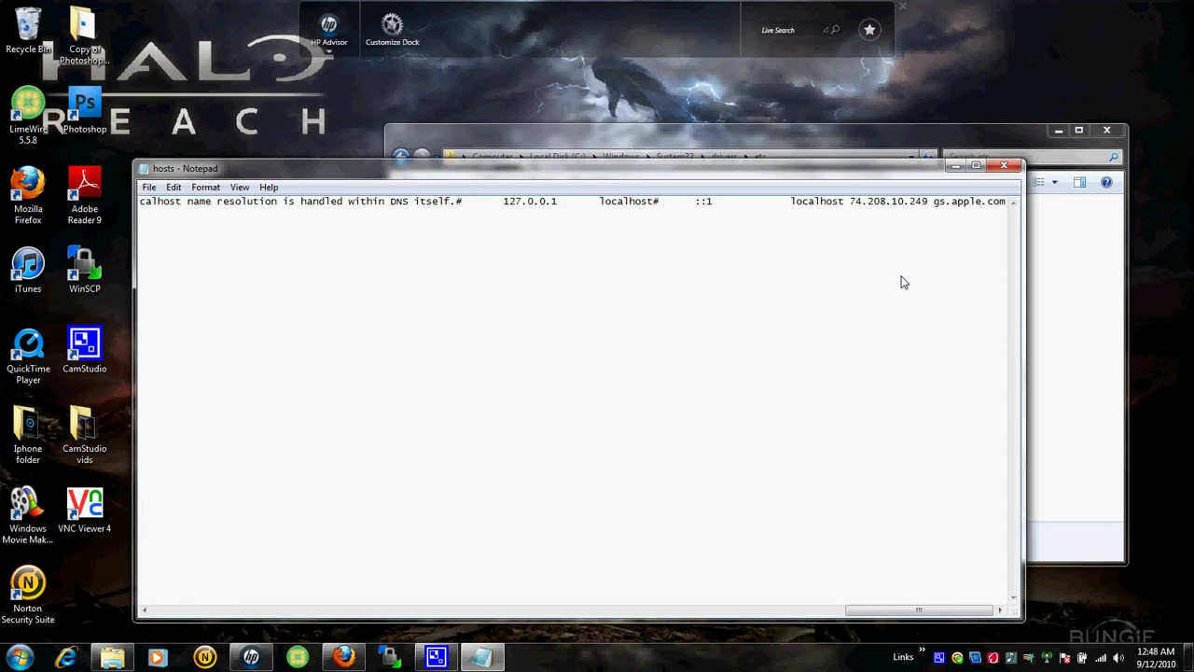
pyautogui.click(995, 168)
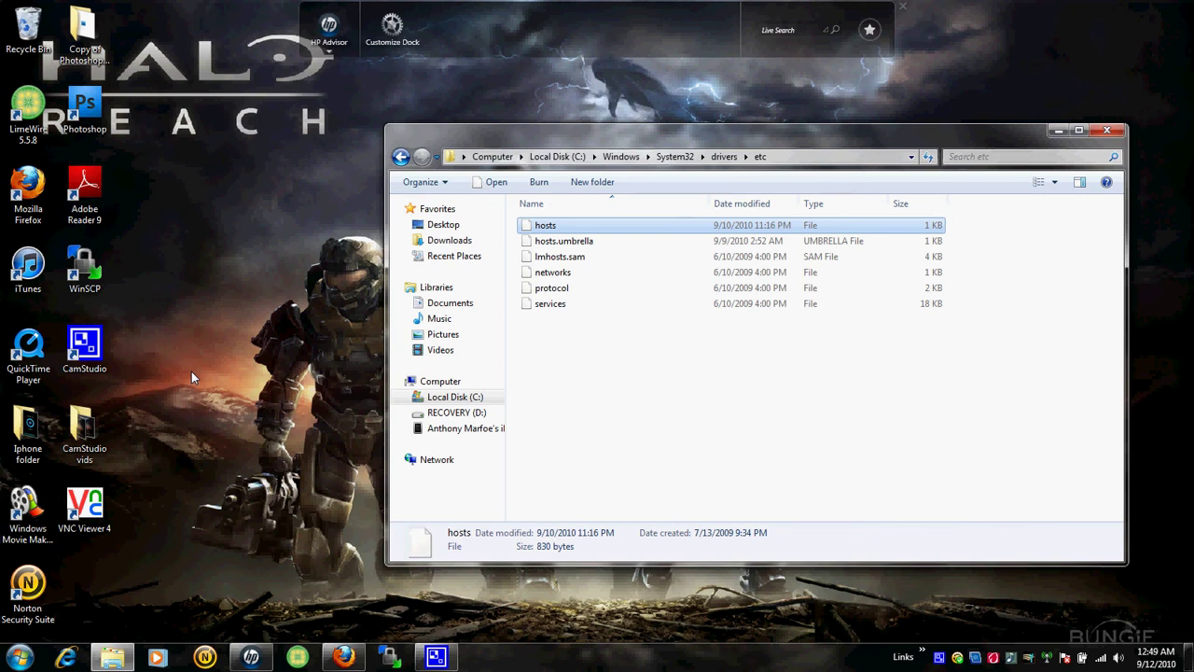
# Step: Start Notepad with administrator rights
pyautogui.click(18, 656)
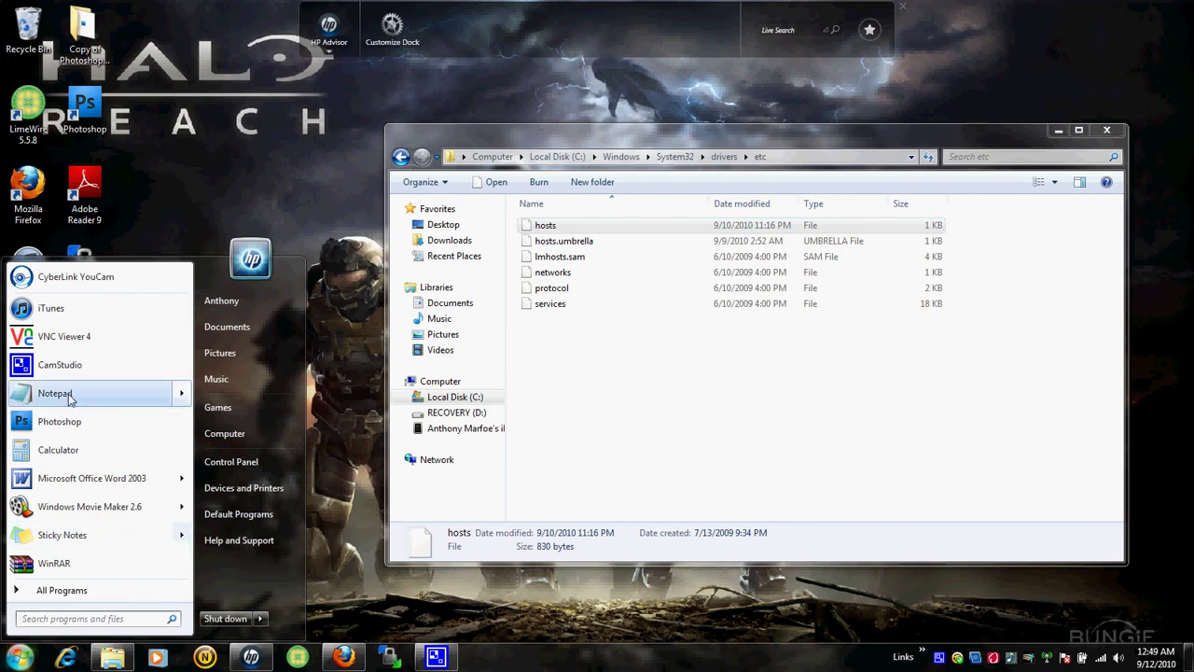
pyautogui.moveTo(70, 396)
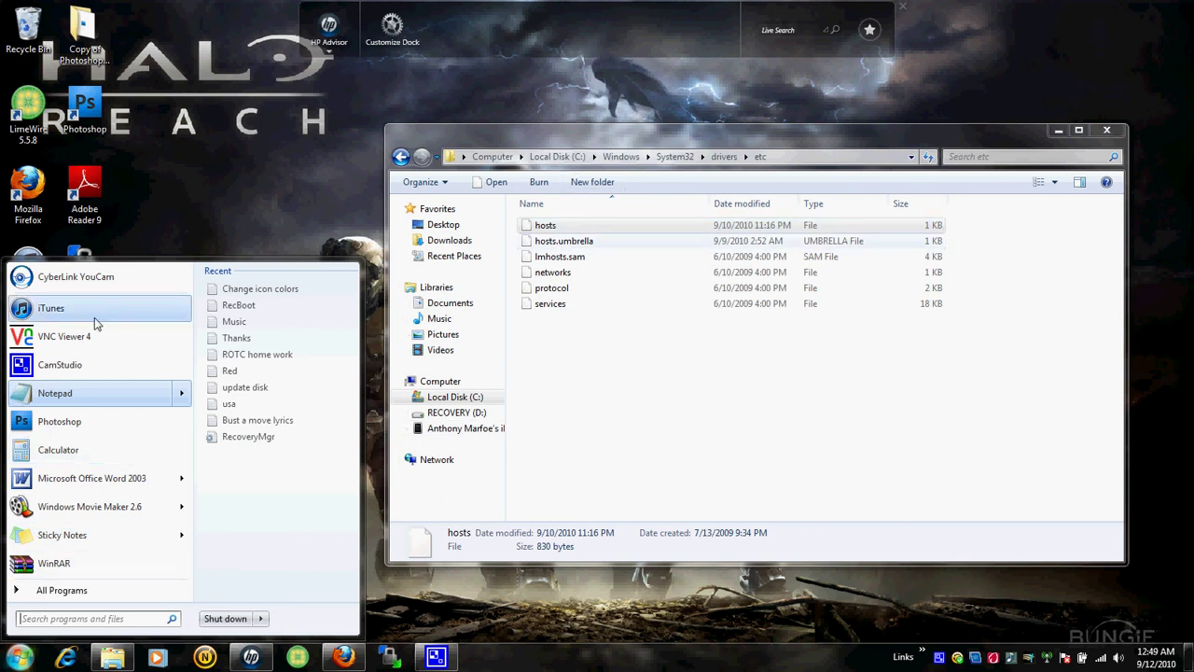
pyautogui.rightClick(61, 394)
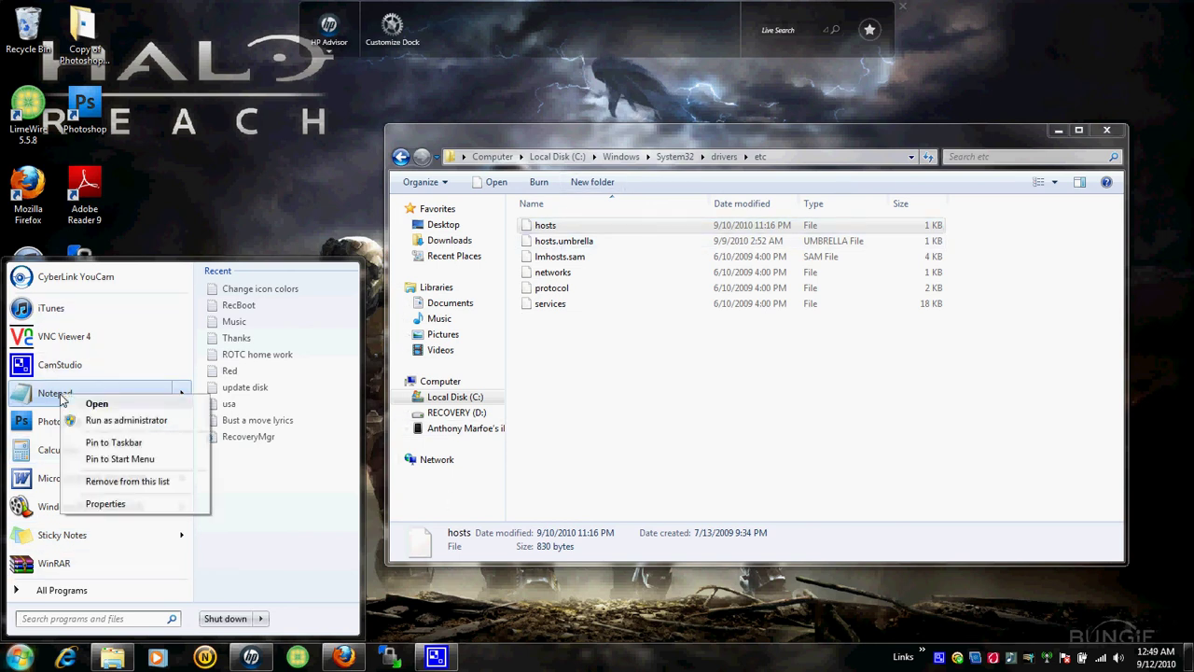
pyautogui.click(108, 421)
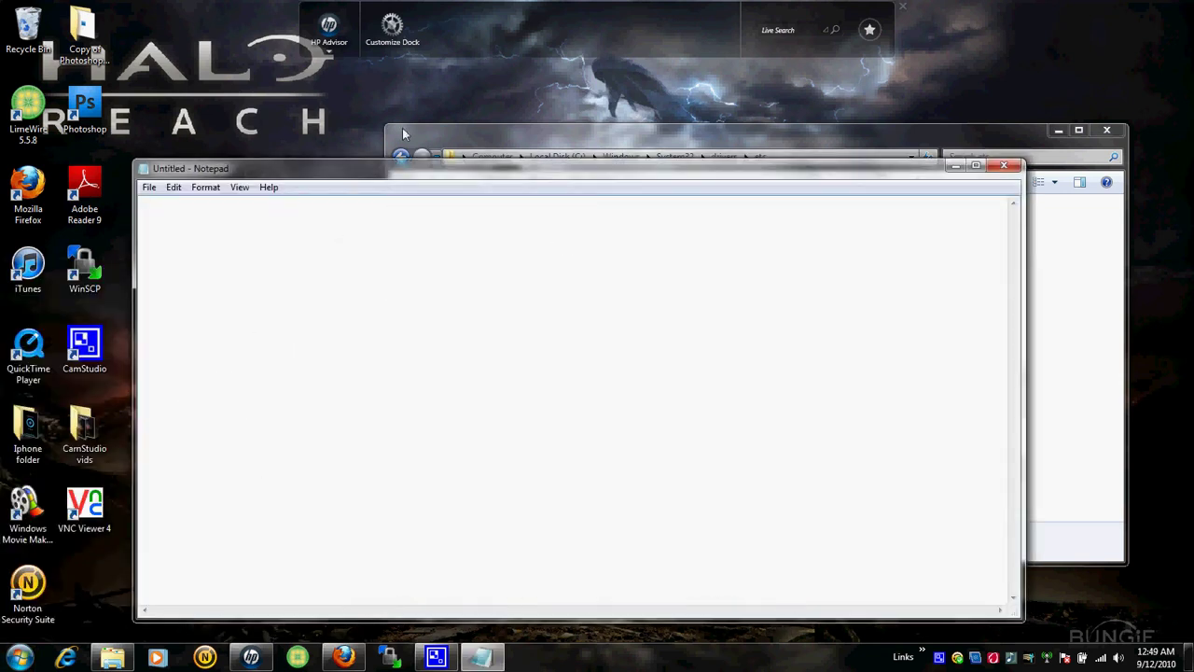
# Step: Open the hosts file from the etc folder in Notepad and copy its entire contents
pyautogui.click(447, 132)
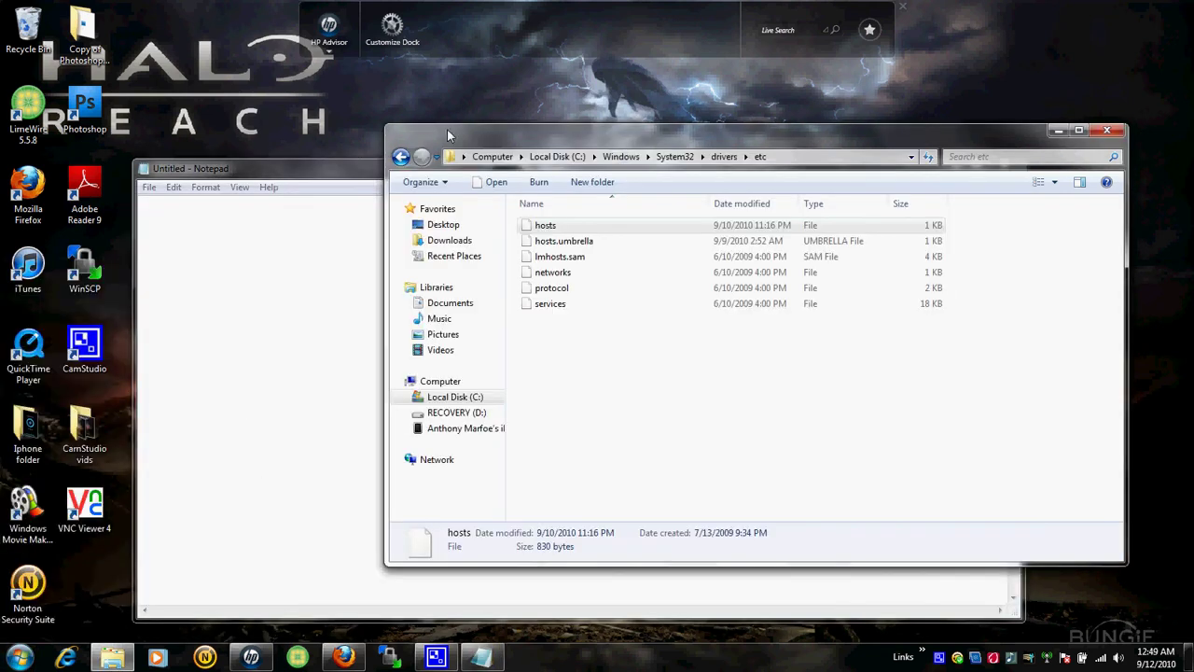
pyautogui.doubleClick(547, 226)
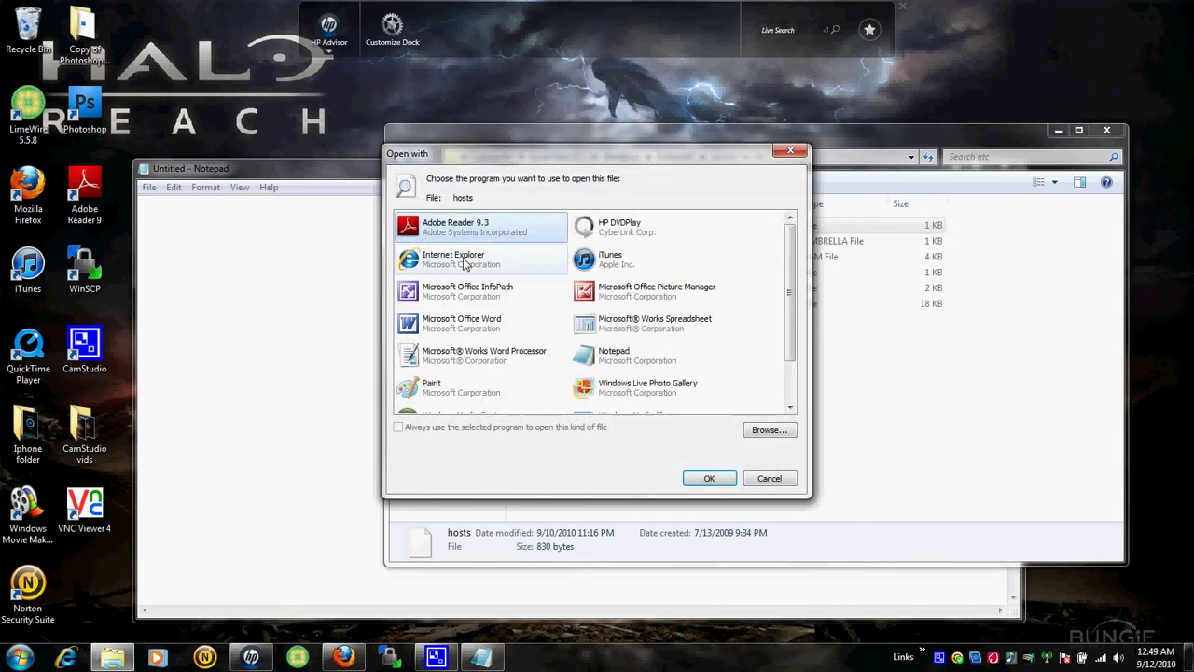
pyautogui.doubleClick(595, 353)
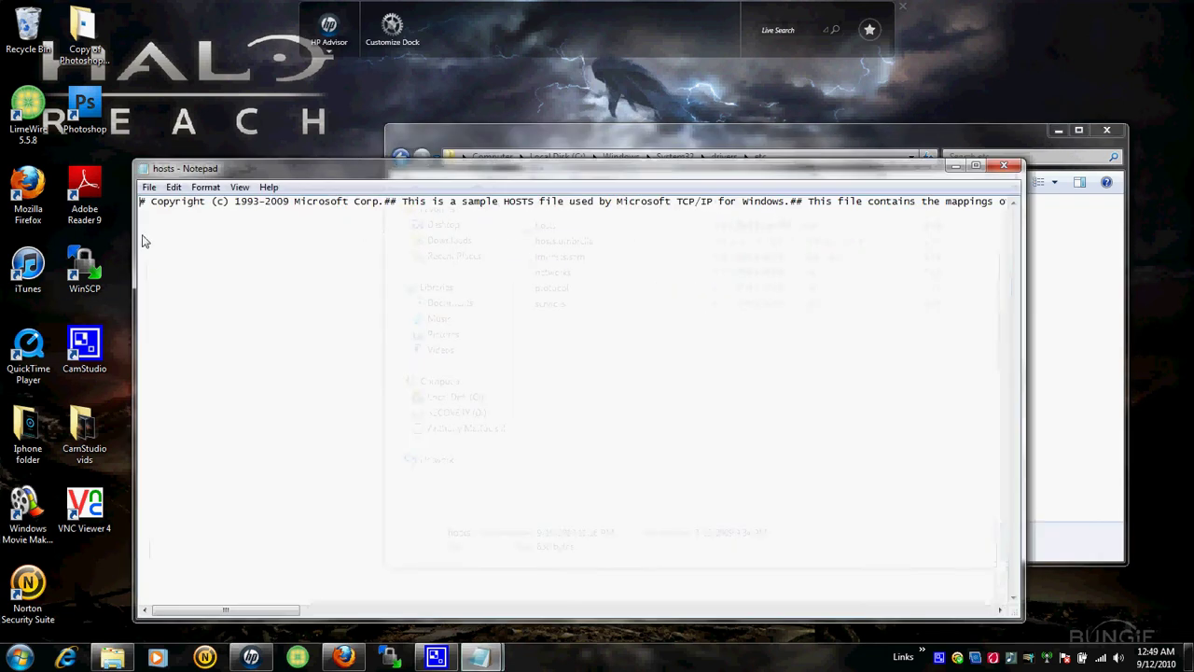
pyautogui.moveTo(146, 234); pyautogui.dragTo(173, 234)
pyautogui.click(149, 227)
pyautogui.hotkey('ctrl', 'a')
pyautogui.press('Delete')
pyautogui.hotkey('ctrl', 'v')
pyautogui.moveTo(525, 315); pyautogui.dragTo(1059, 296)
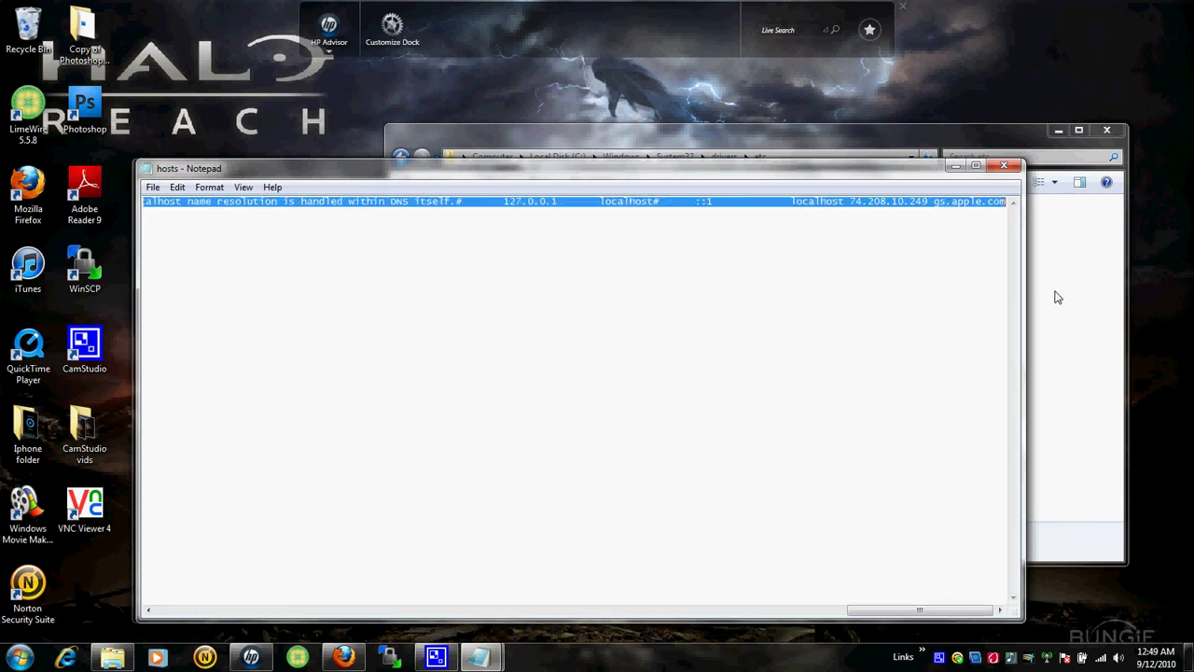
pyautogui.rightClick(751, 202)
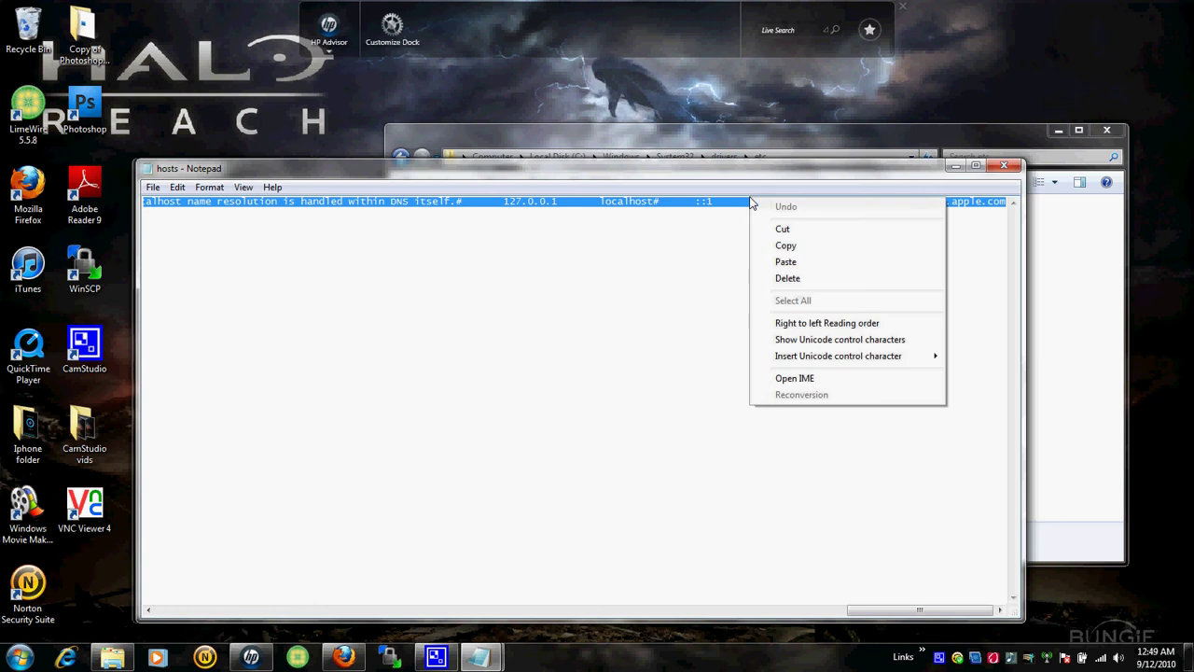
pyautogui.click(803, 249)
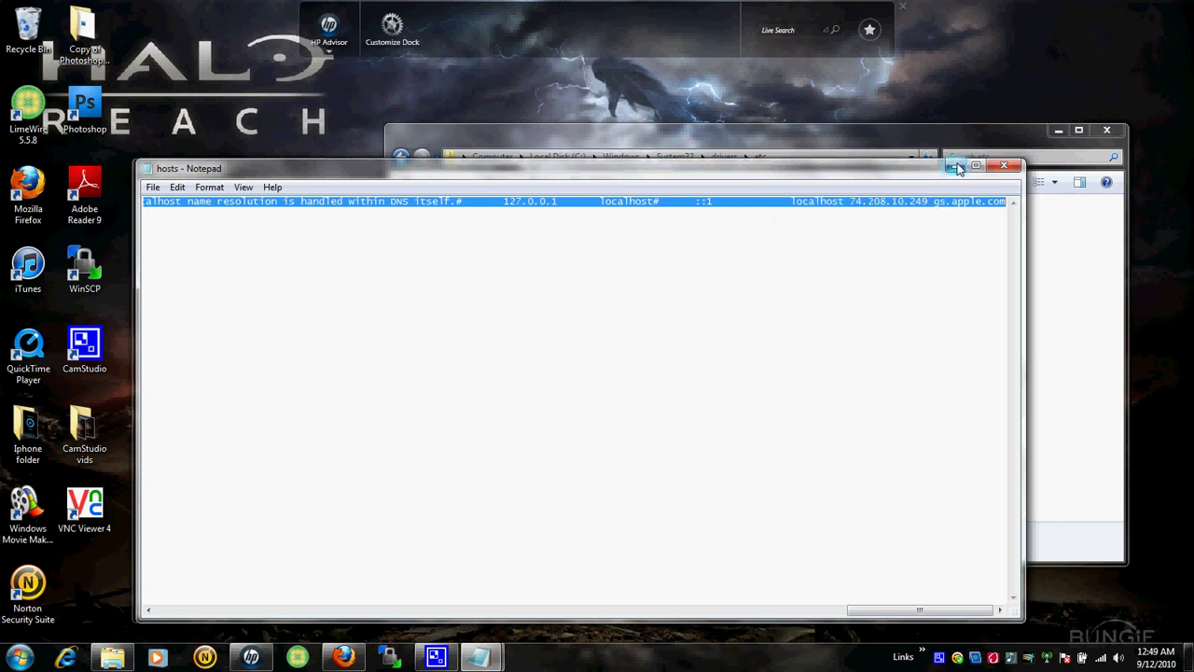
# Step: Paste the copied hosts text into the blank Notepad document that has administrator rights
pyautogui.click(955, 166)
pyautogui.click(310, 296)
pyautogui.rightClick(311, 296)
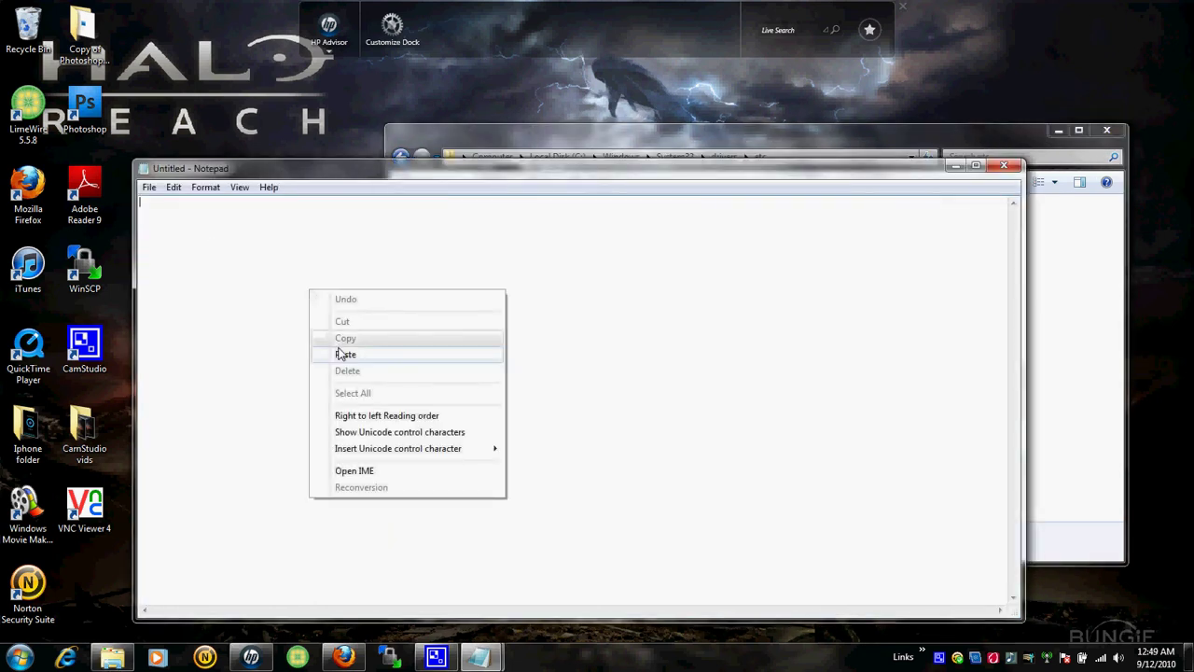
pyautogui.click(341, 352)
# Step: Try saving the untitled document as hosts in the etc folder, cancel the replacement, and close the document without saving
pyautogui.click(1012, 166)
pyautogui.click(561, 330)
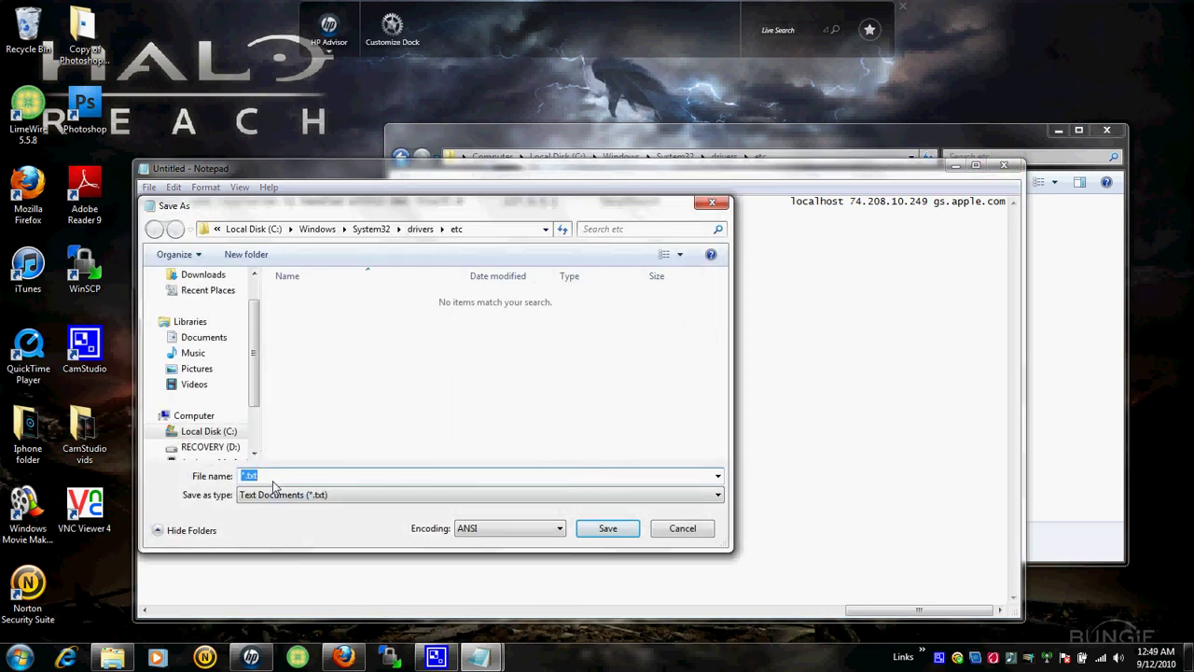
pyautogui.write('ho')
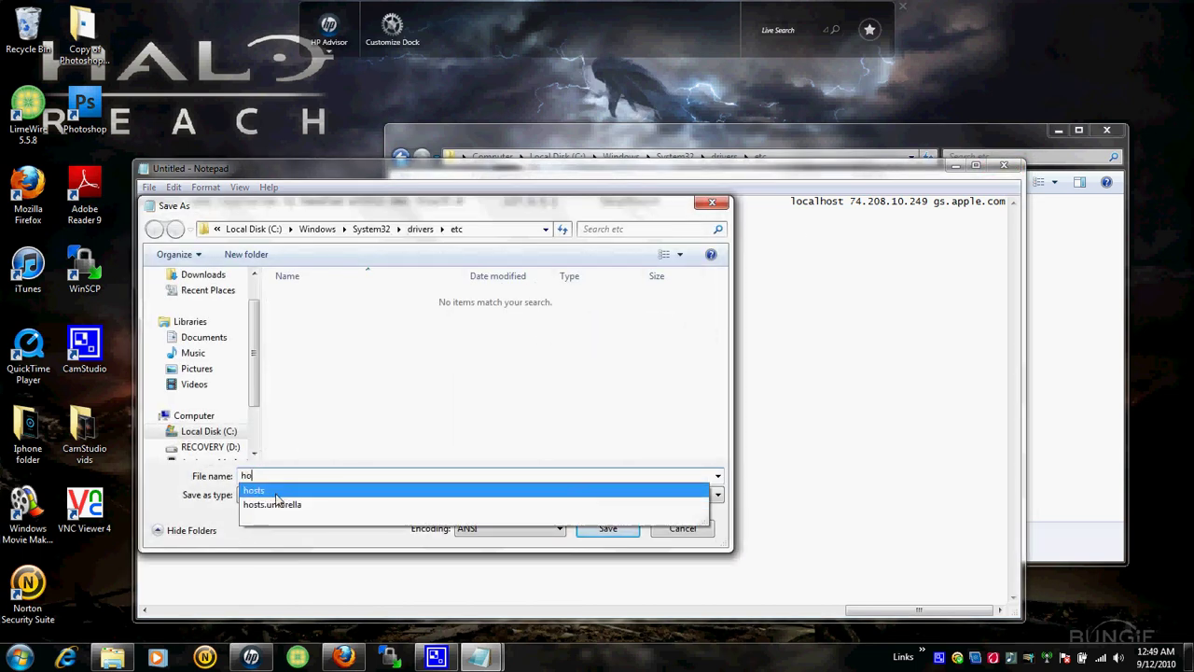
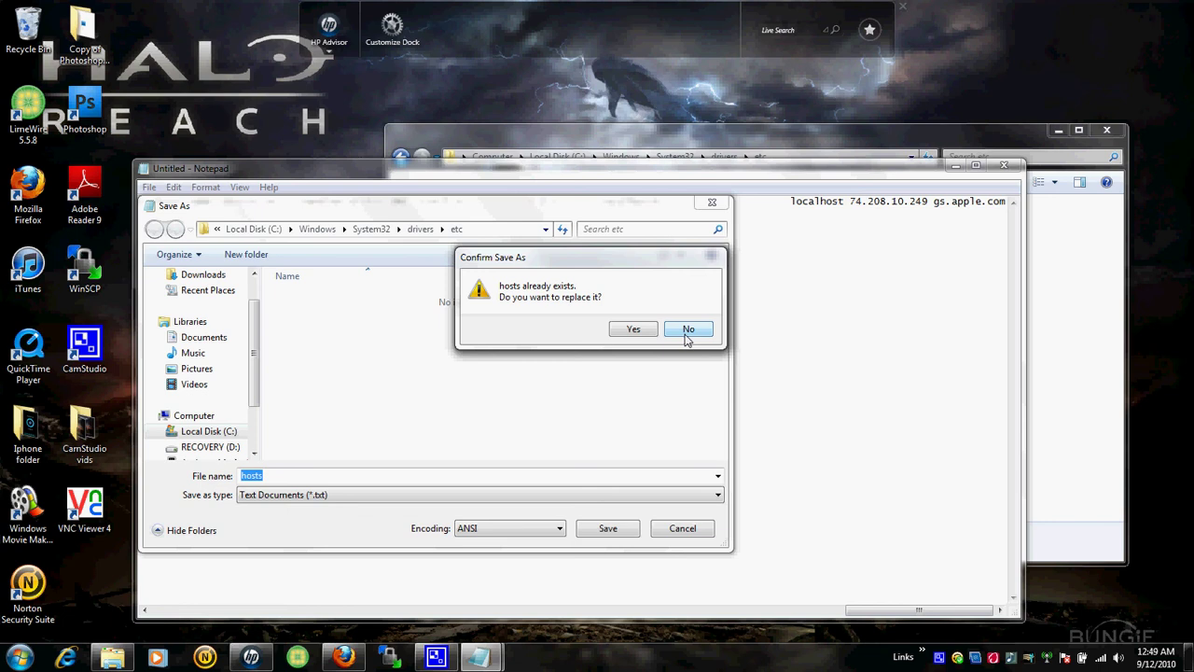
pyautogui.click(712, 202)
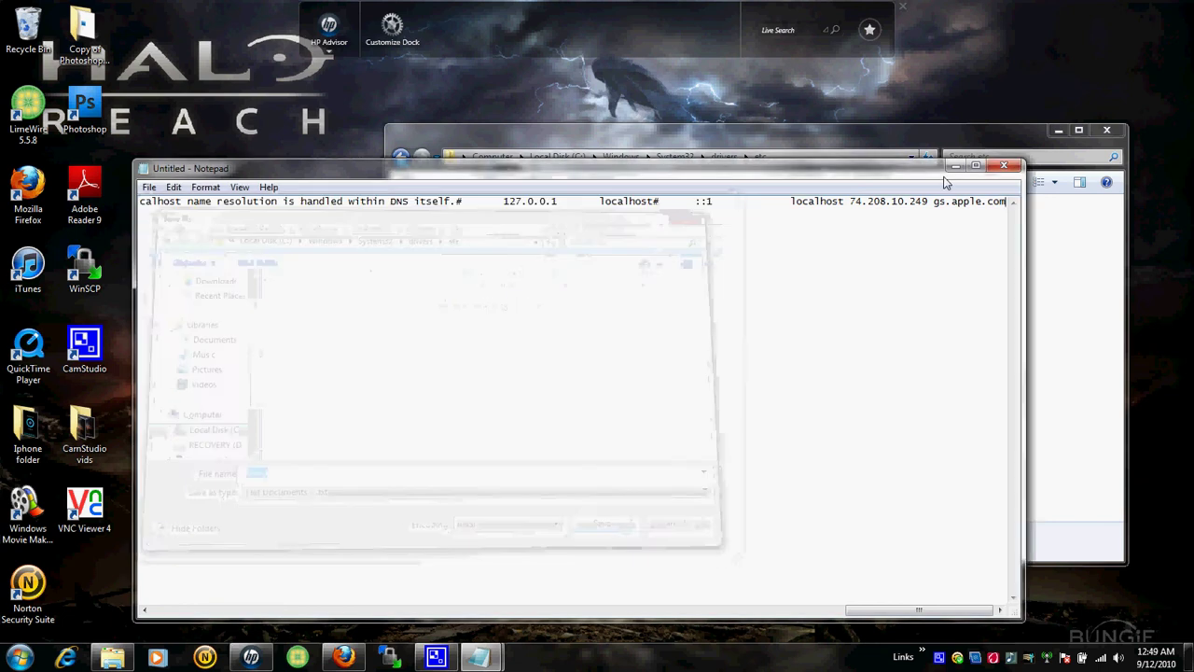
pyautogui.click(1004, 166)
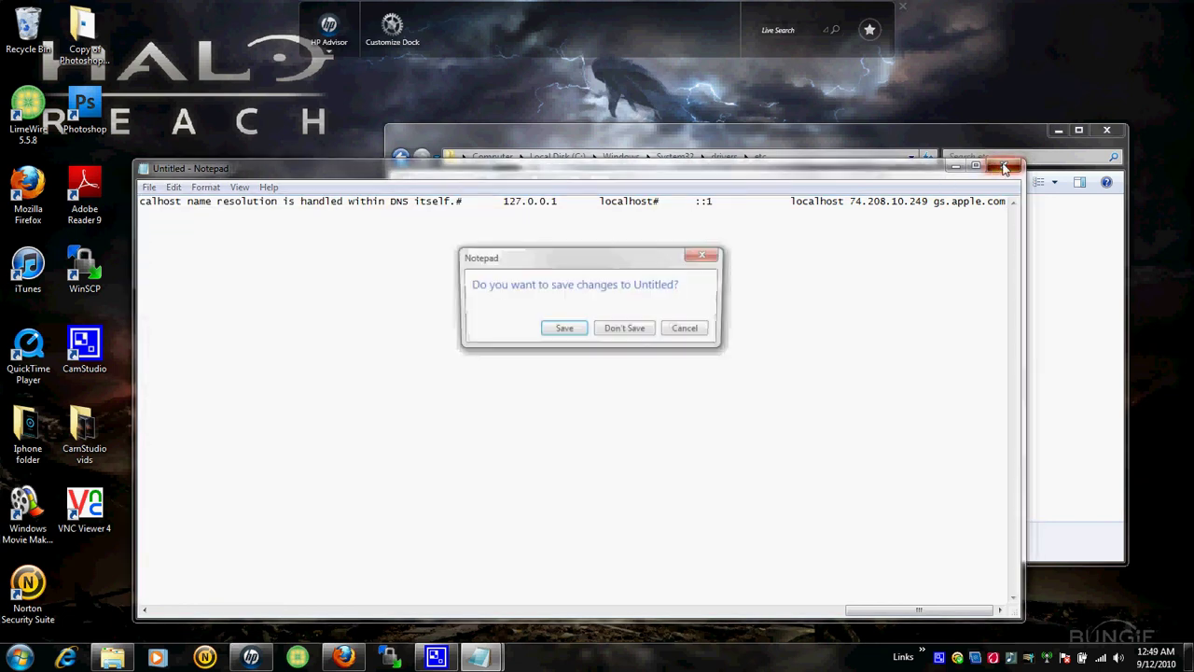
pyautogui.click(623, 332)
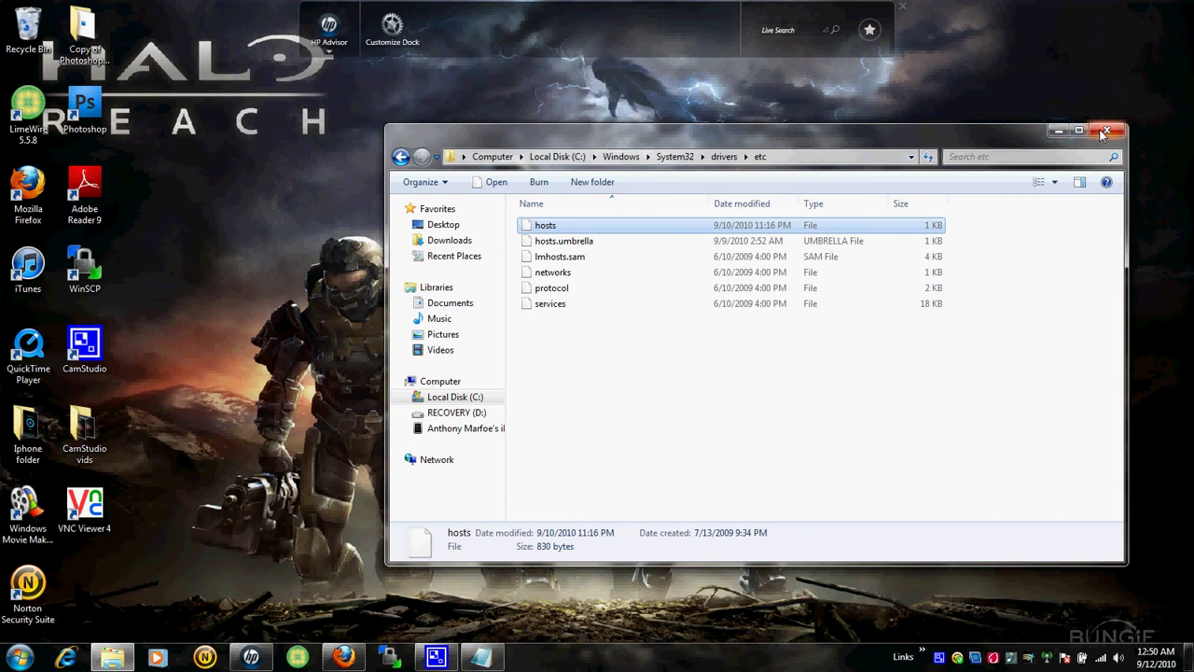
# Step: Close the etc folder window and open the connected iPhone's summary in iTunes
pyautogui.click(1106, 130)
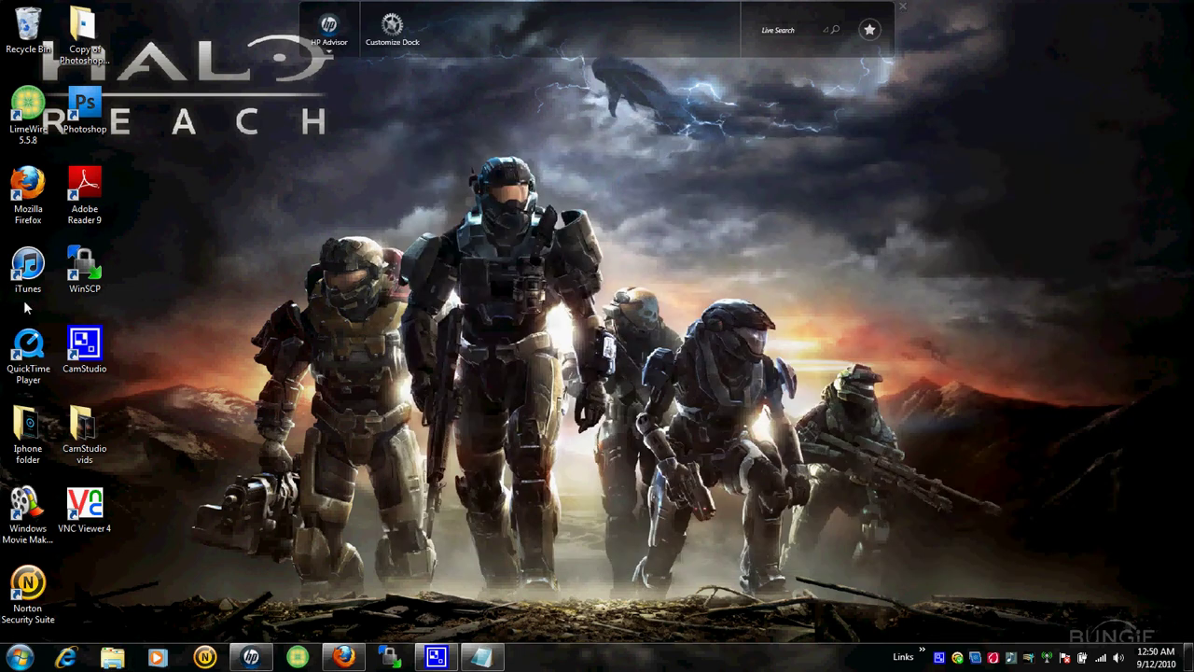
pyautogui.click(18, 295)
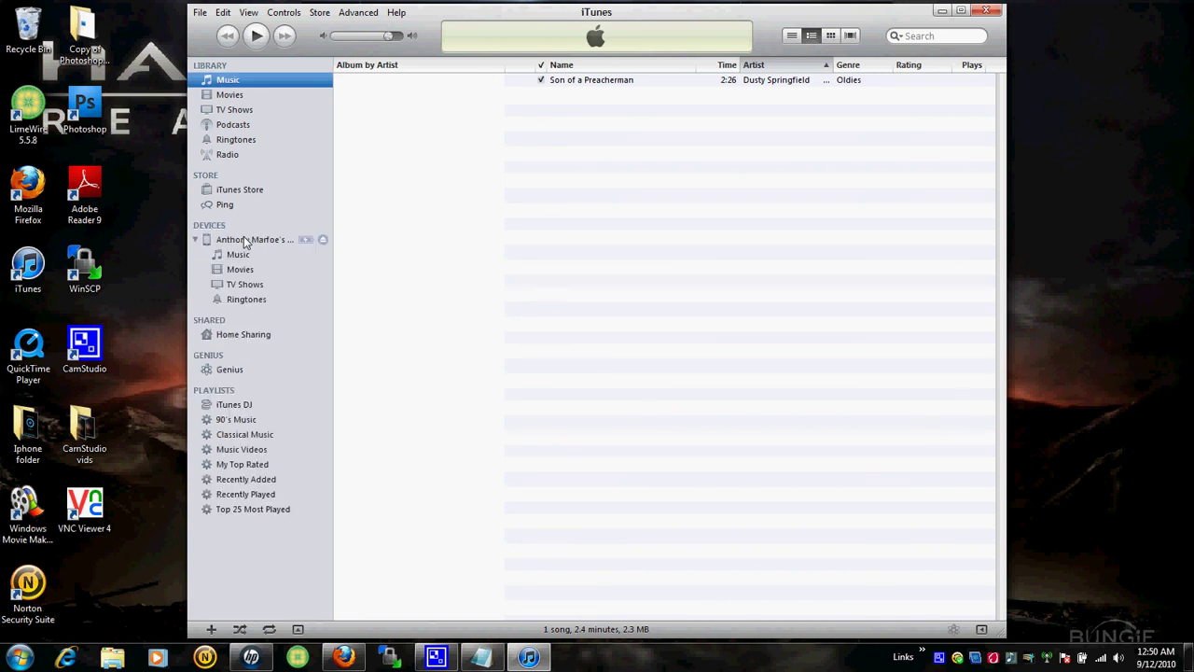
pyautogui.click(246, 241)
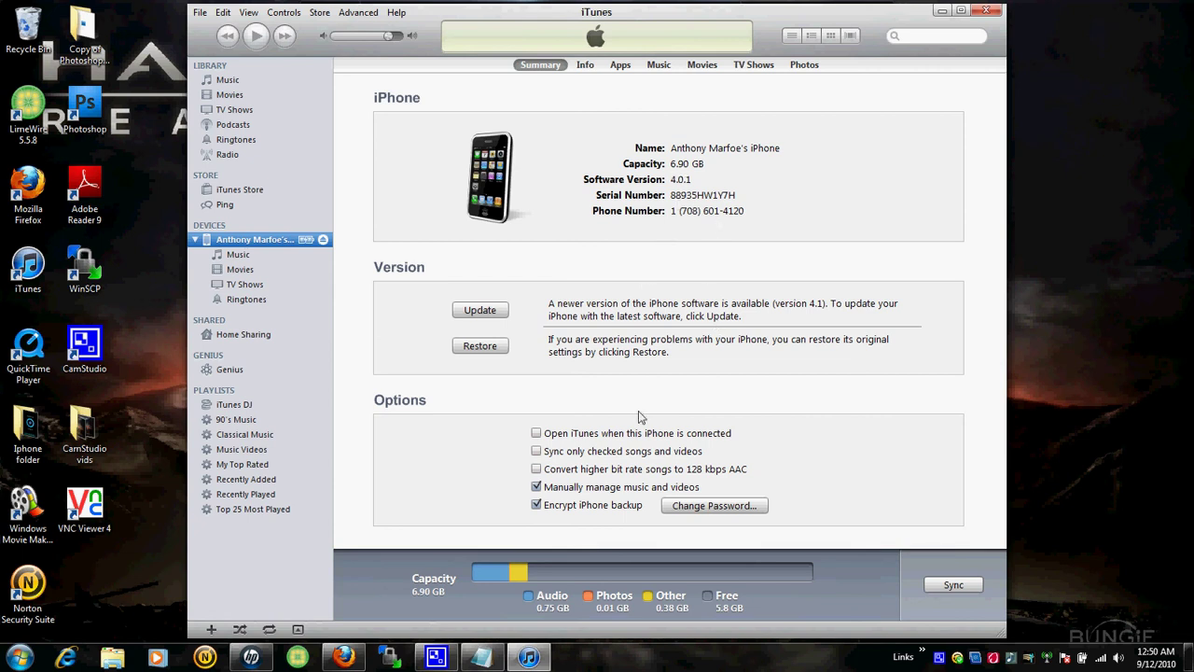
# Step: Switch to Firefox and review the iOS 4.1 to 4.0.x downgrade article's SHSH requirements and first steps
pyautogui.click(344, 657)
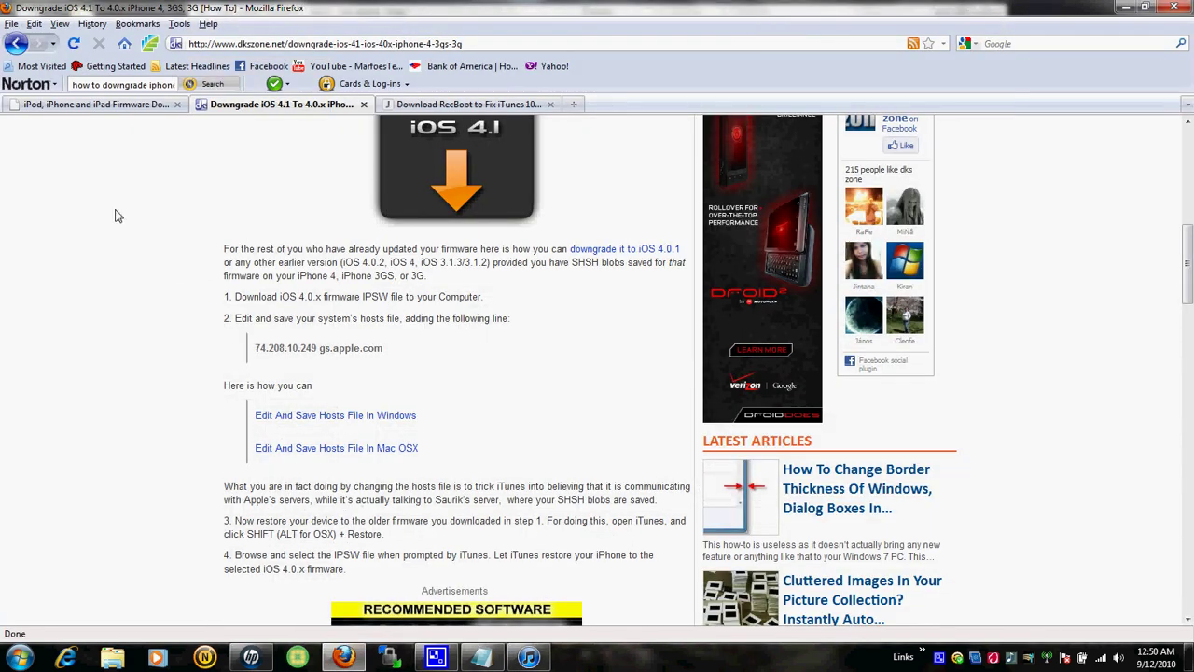
pyautogui.scroll(5, 114, 216)
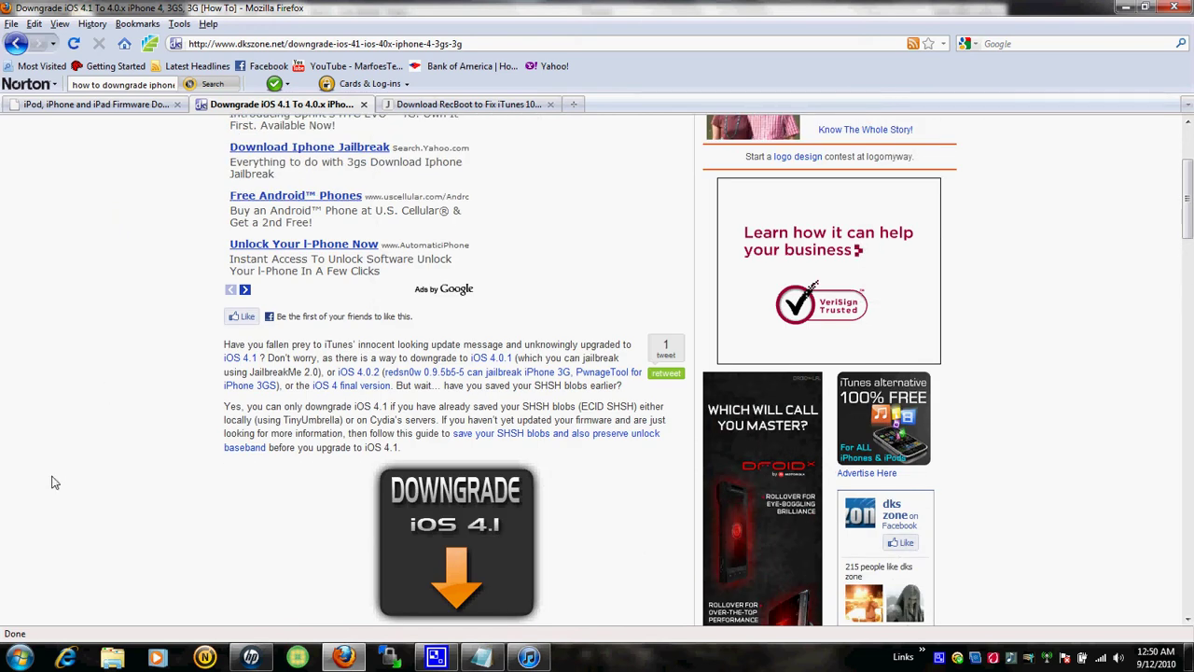
pyautogui.scroll(-1, 54, 483)
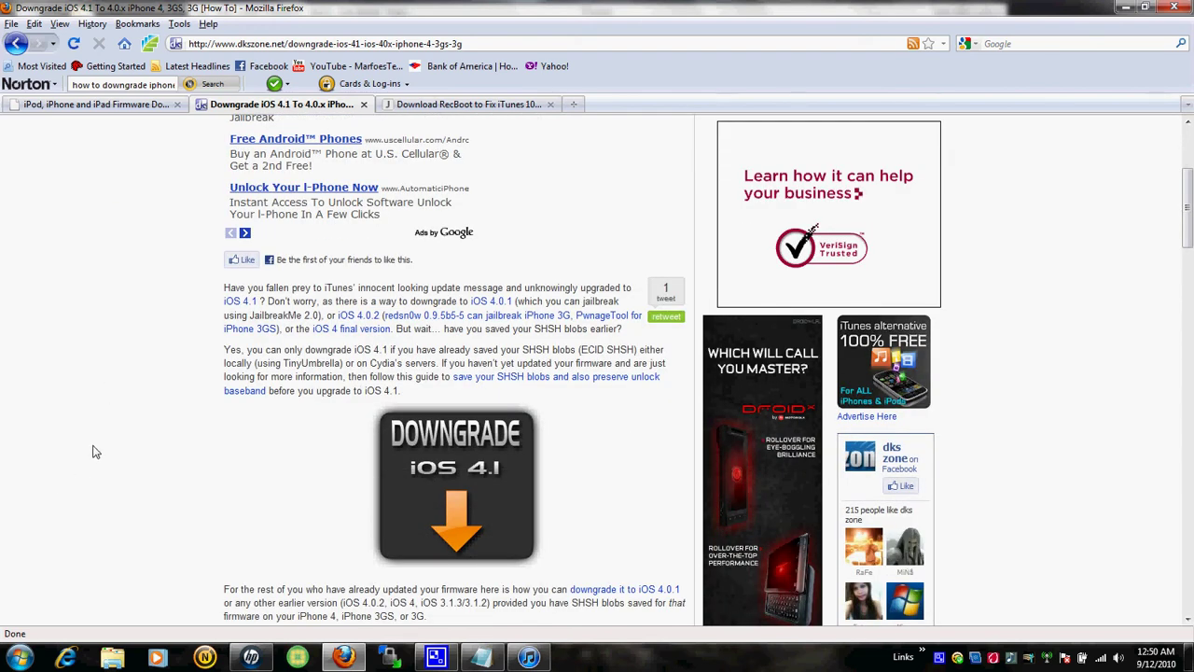
pyautogui.scroll(-2, 94, 452)
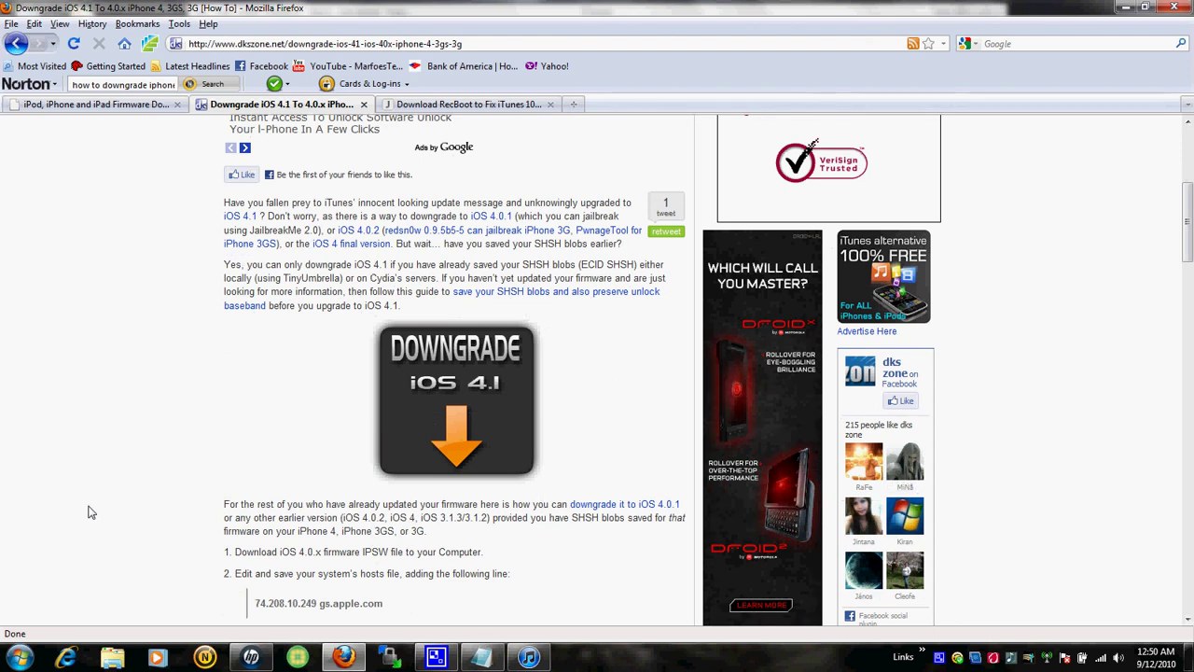
pyautogui.click(1123, 7)
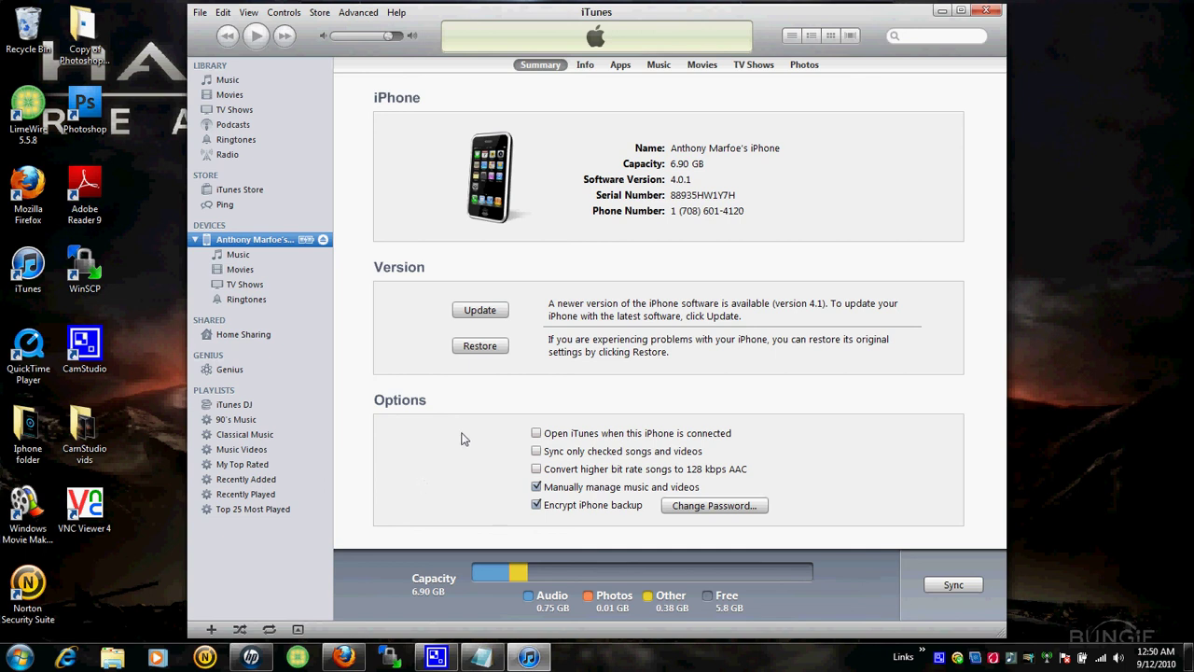
# Step: Start an iPhone restore from a chosen firmware file, browse to Desktop\Iphone folder\Jailbreaking files, and cancel the file selection
pyautogui.keyDown('shift'); pyautogui.click(481, 348); pyautogui.keyUp('shift')
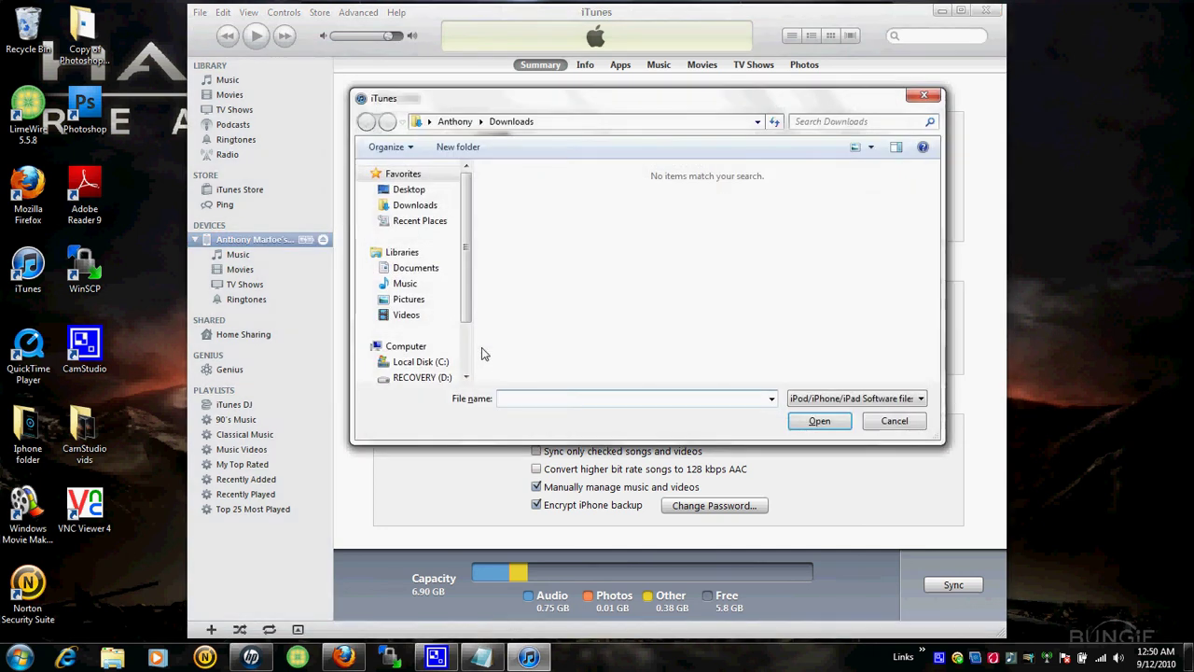
pyautogui.click(414, 209)
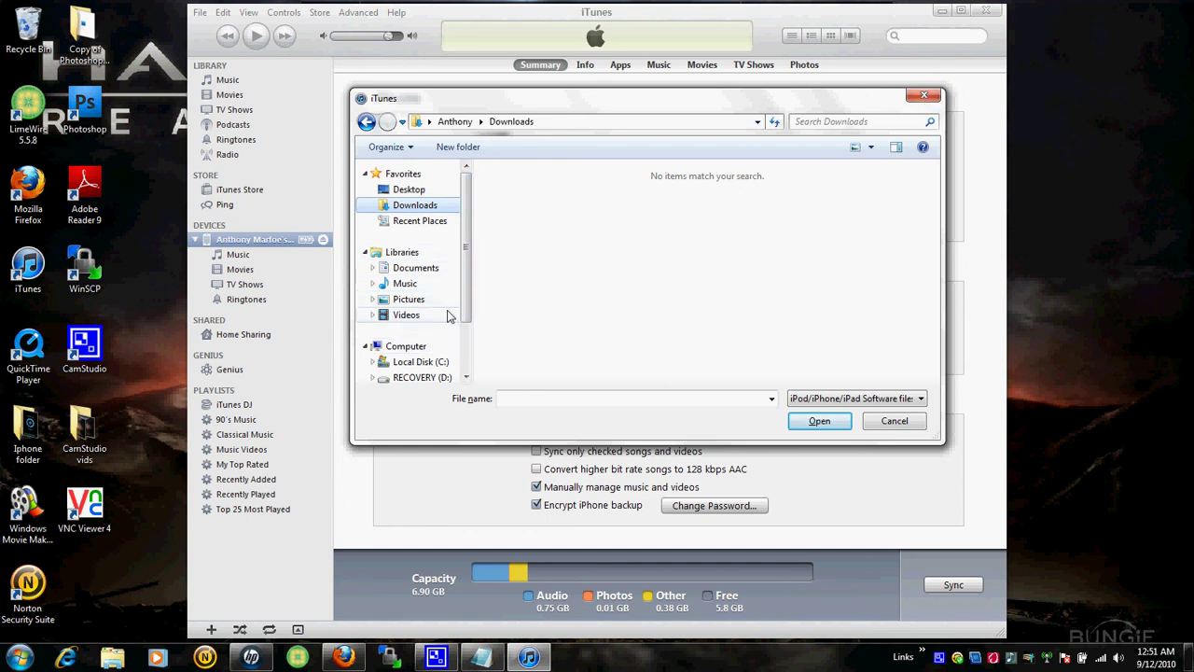
pyautogui.click(410, 191)
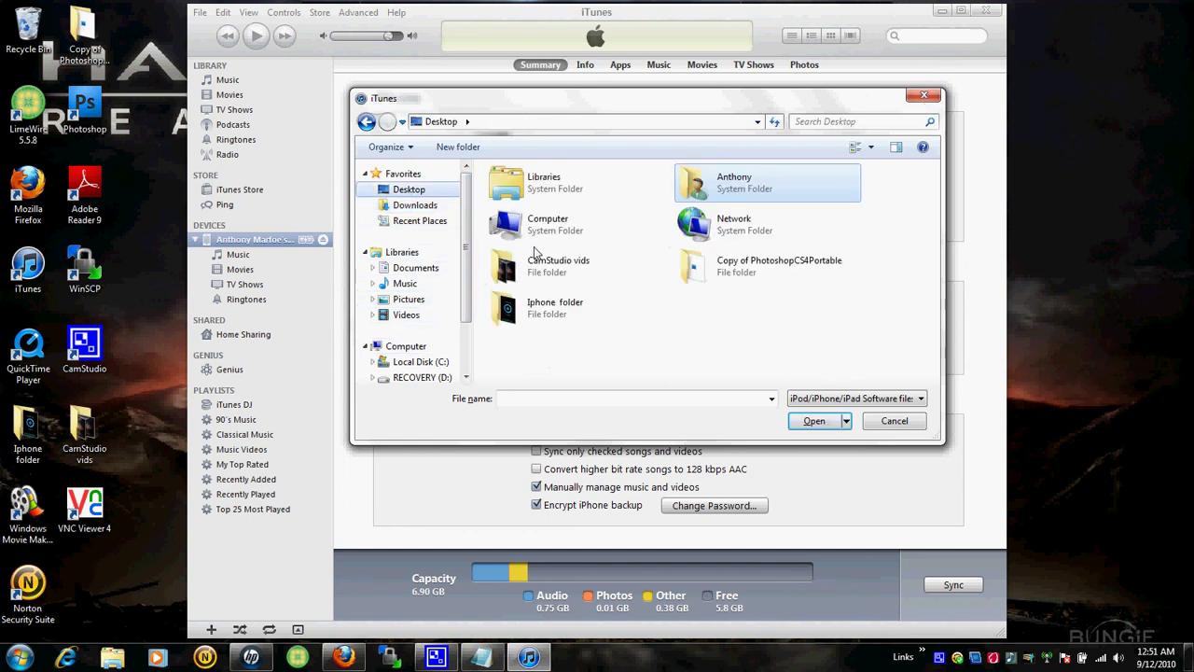
pyautogui.click(539, 322)
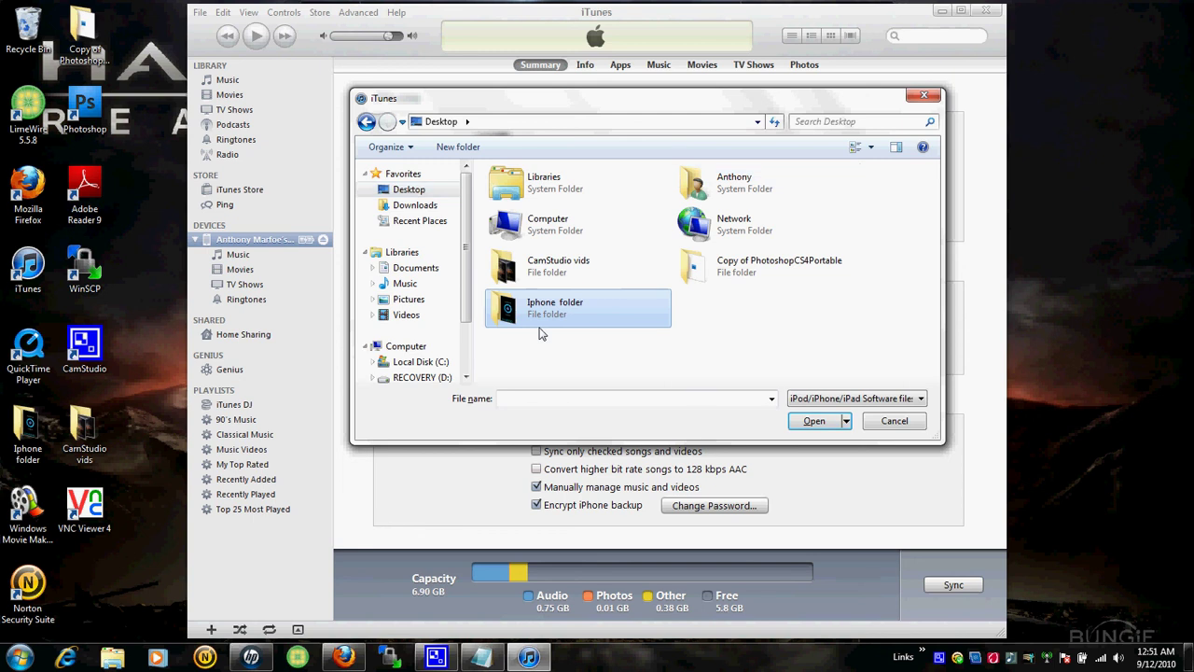
pyautogui.doubleClick(539, 327)
pyautogui.doubleClick(534, 206)
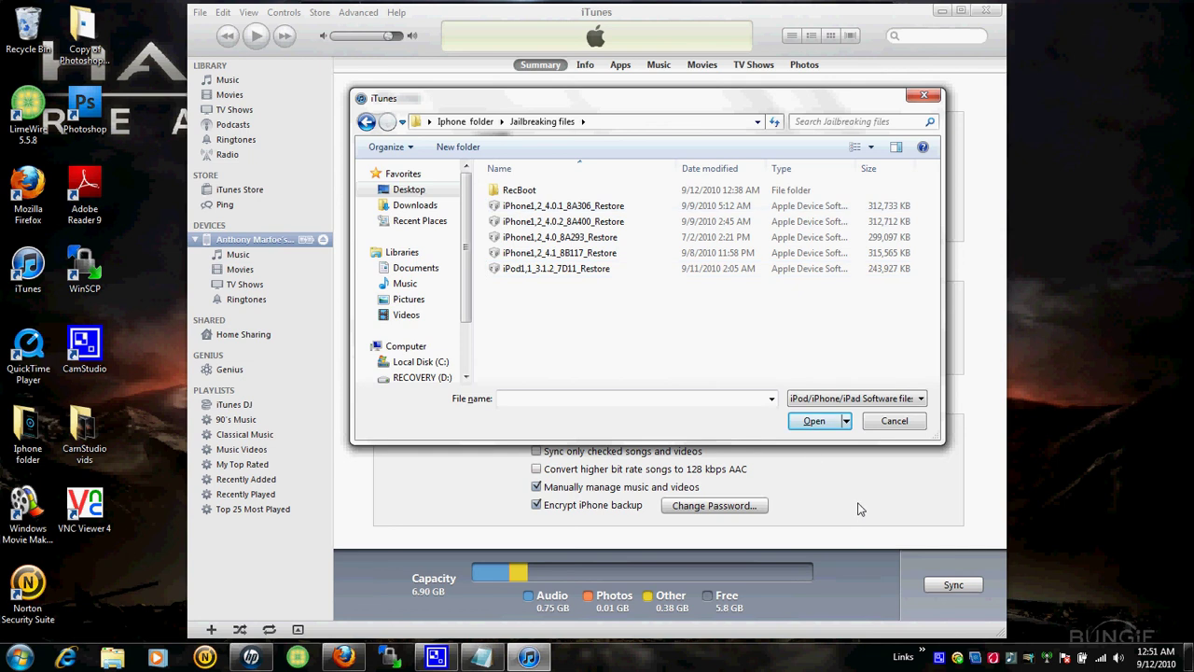
pyautogui.click(905, 424)
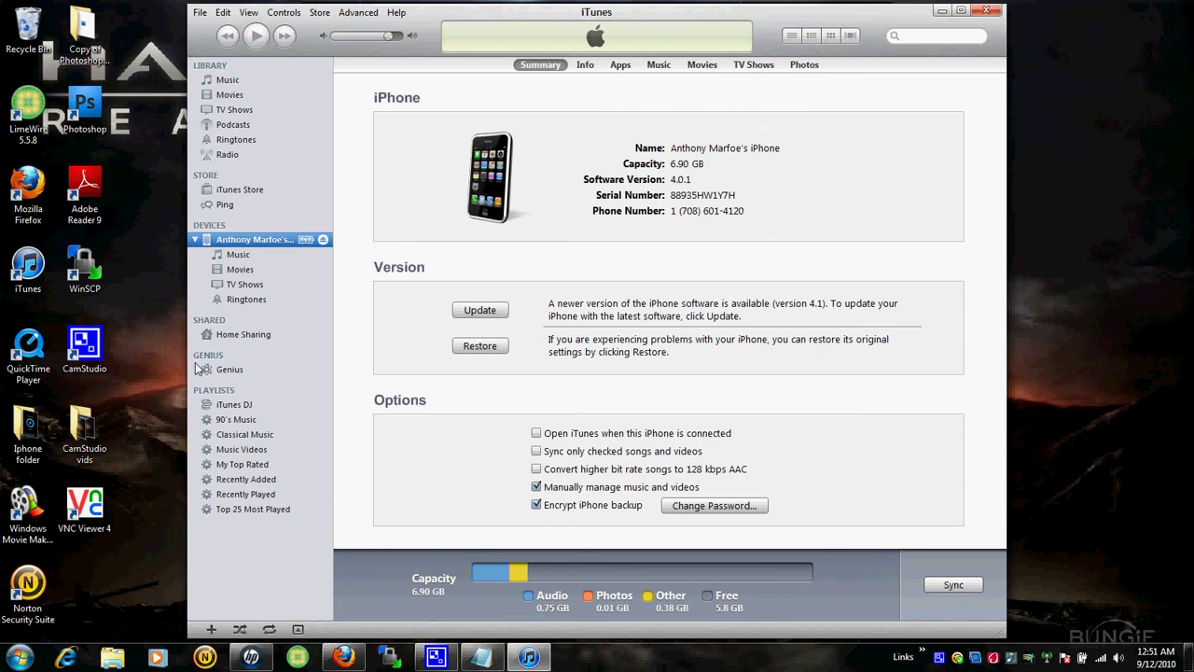
# Step: Launch RecBoot from Iphone folder\Jailbreaking files\RecBoot, close the folder window, and place RecBoot over the iPhone summary to examine its recovery mode options
pyautogui.doubleClick(28, 428)
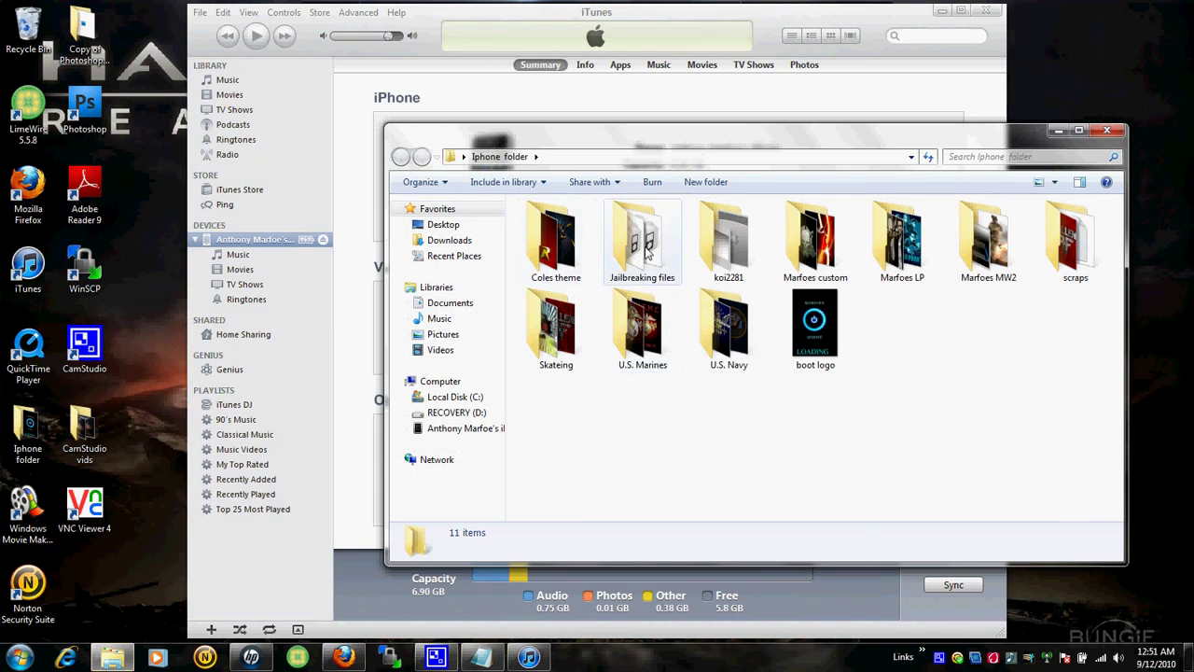
pyautogui.doubleClick(644, 244)
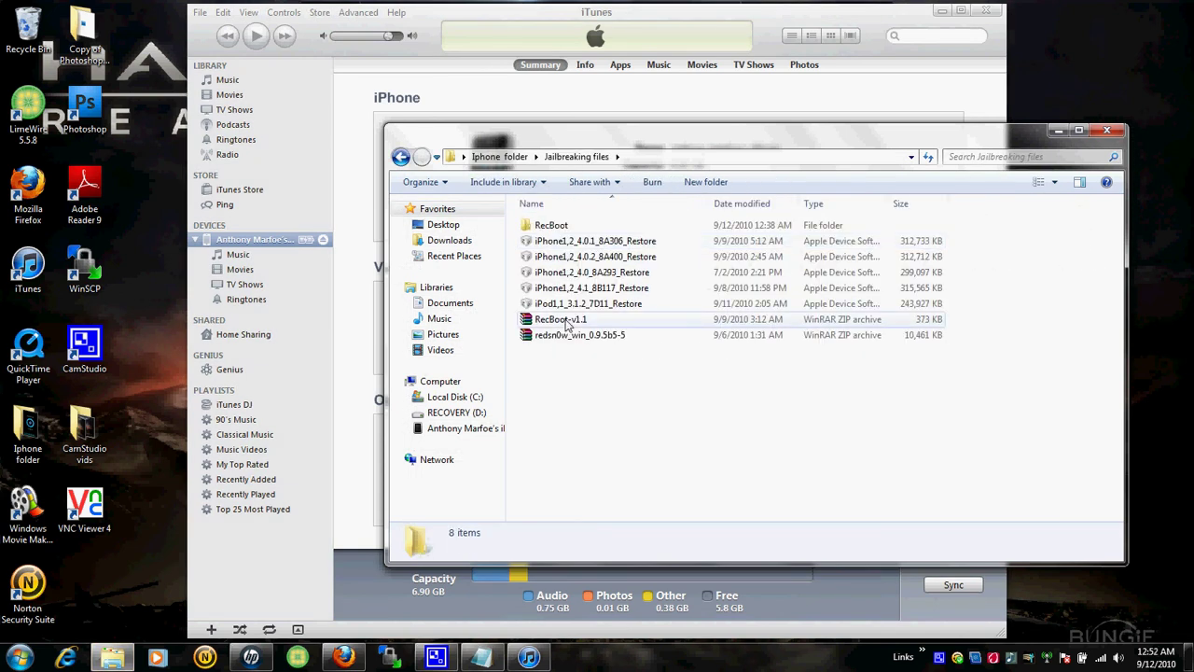
pyautogui.rightClick(567, 322)
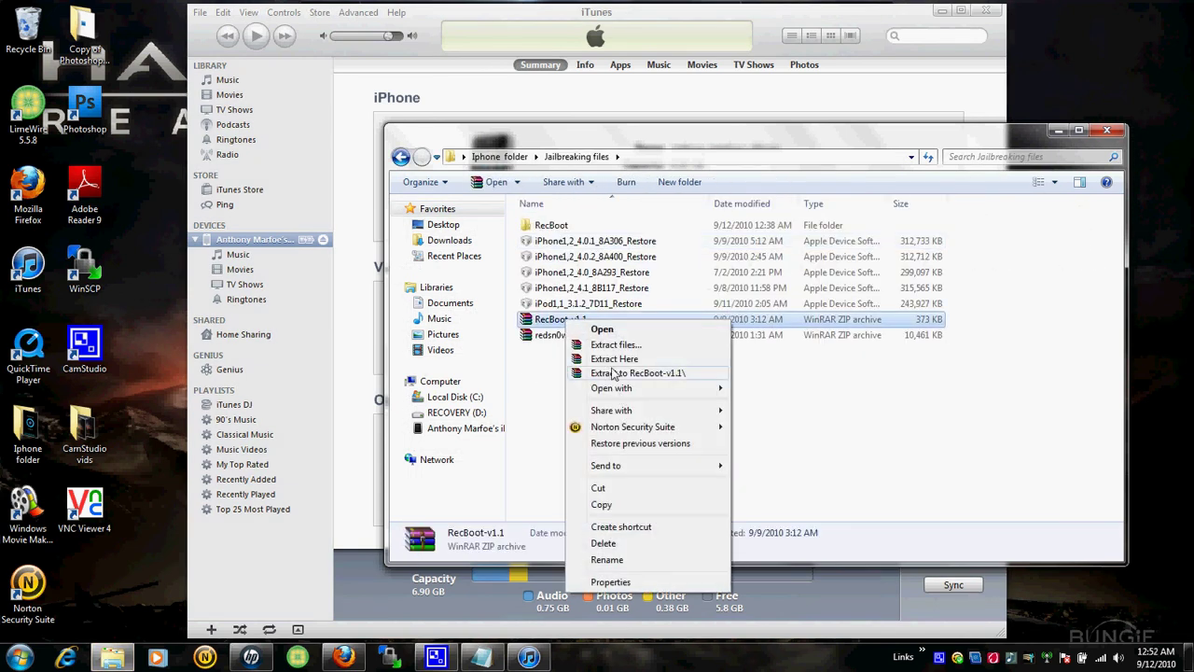
pyautogui.click(546, 417)
pyautogui.click(551, 227)
pyautogui.doubleClick(551, 227)
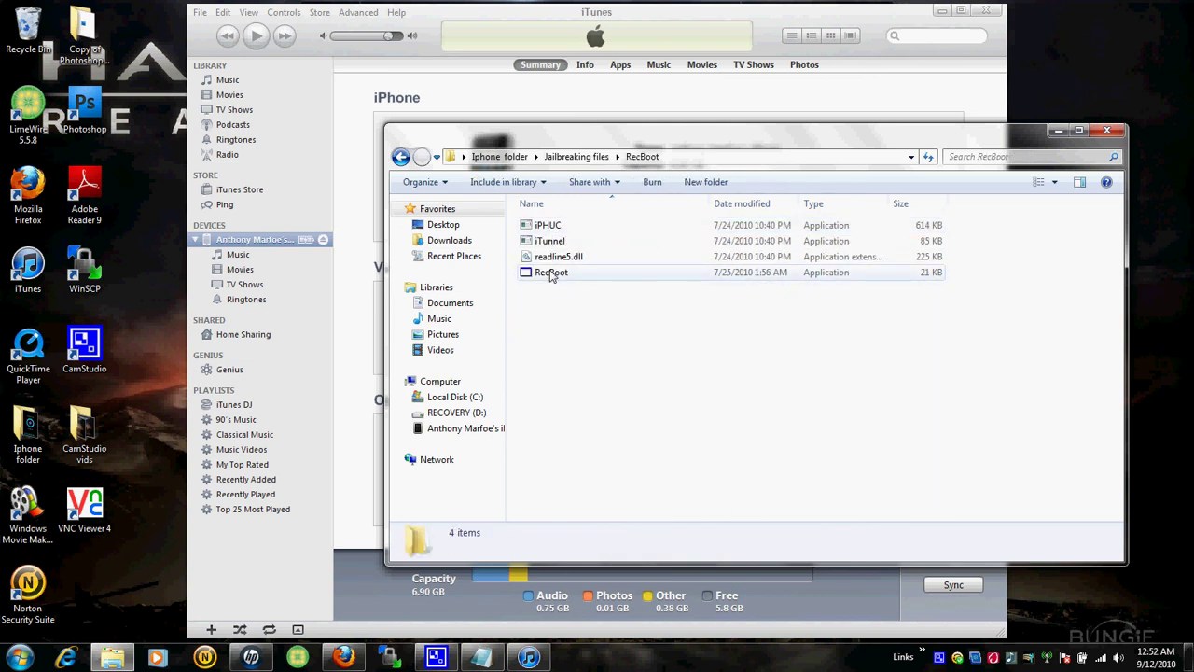
pyautogui.doubleClick(550, 273)
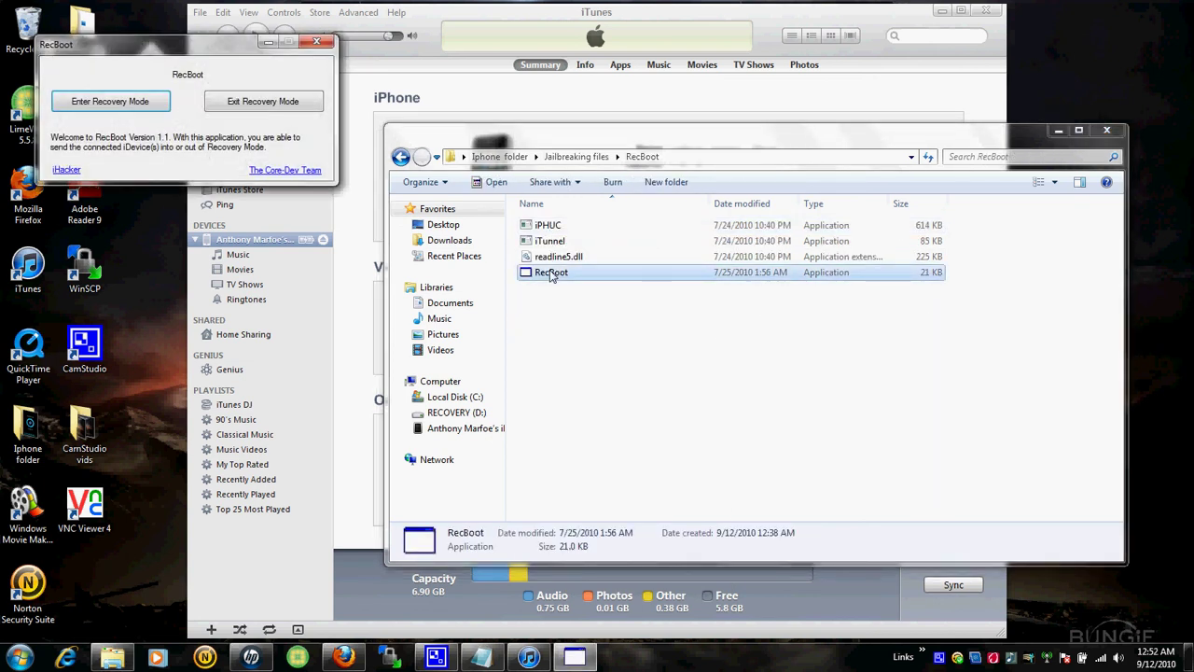
pyautogui.click(1108, 131)
pyautogui.moveTo(229, 56); pyautogui.dragTo(634, 301)
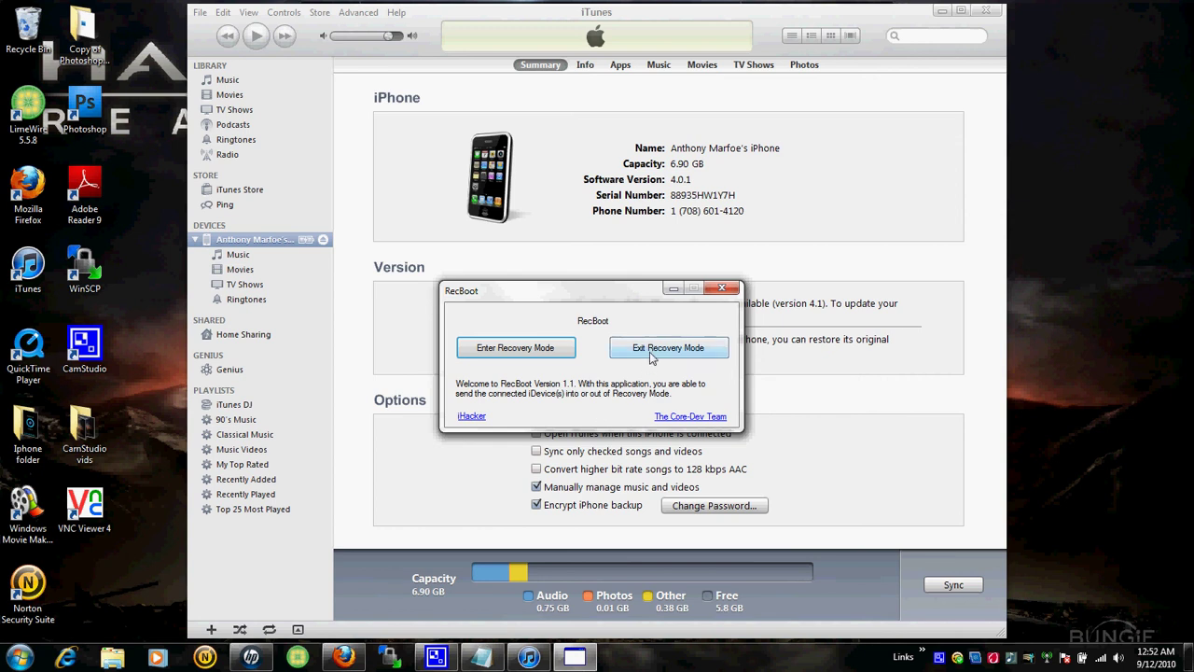
# Step: Close RecBoot and iTunes to return to the desktop
pyautogui.click(723, 288)
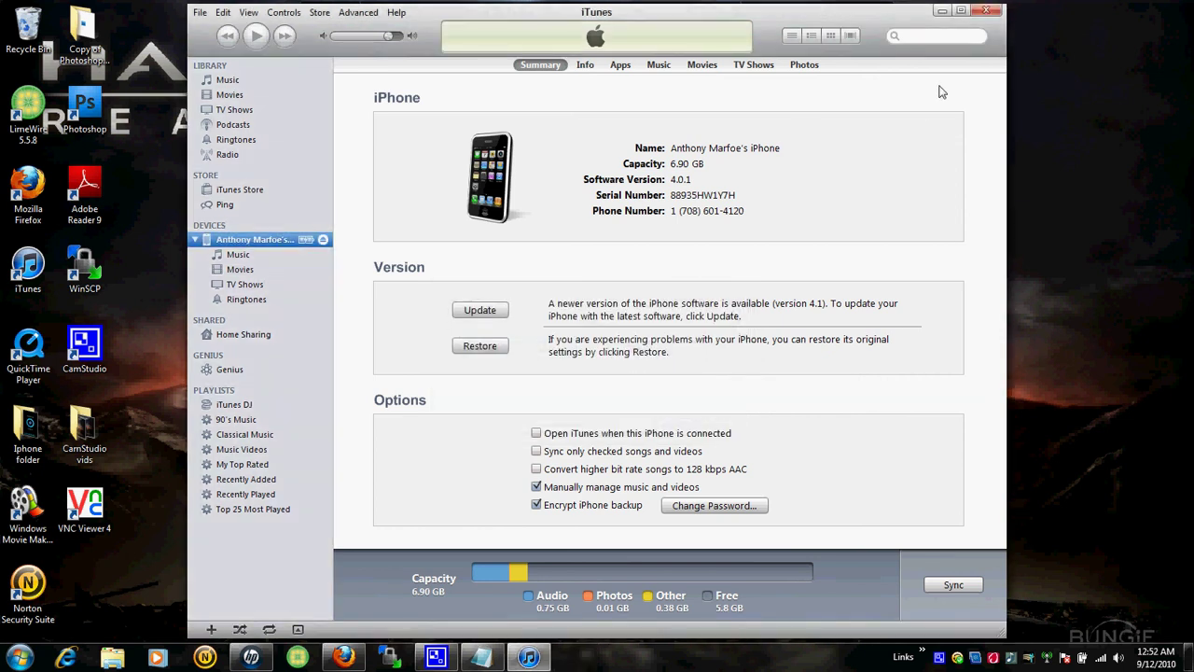
pyautogui.click(997, 10)
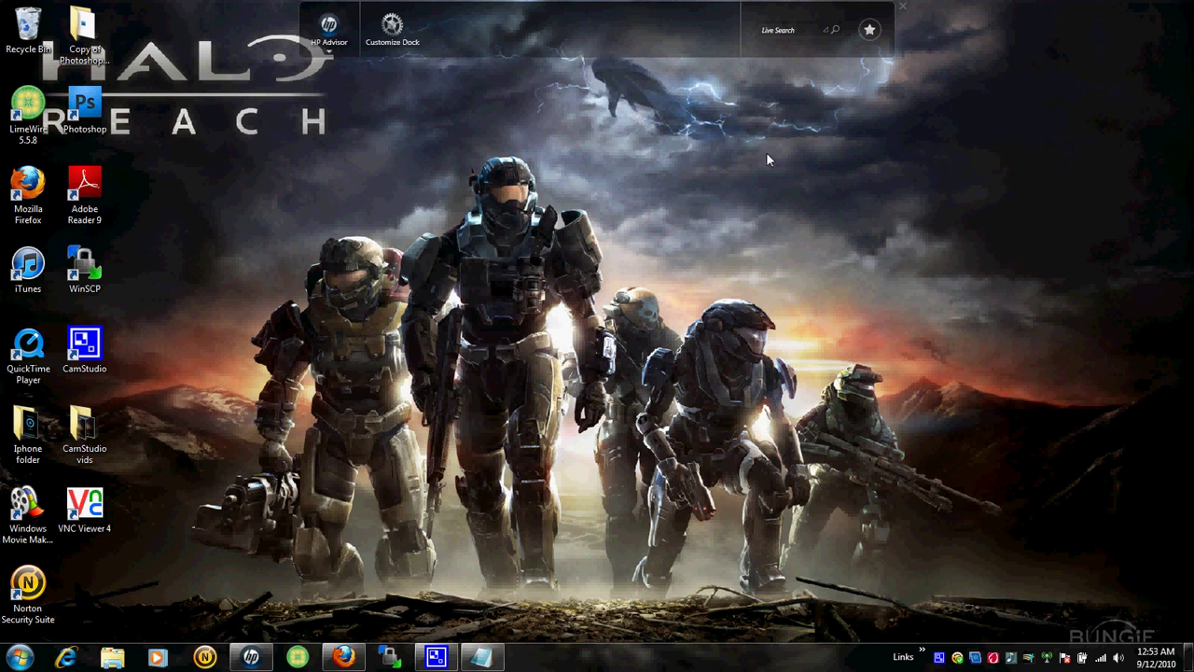
pyautogui.moveTo(439, 170); pyautogui.dragTo(511, 267)
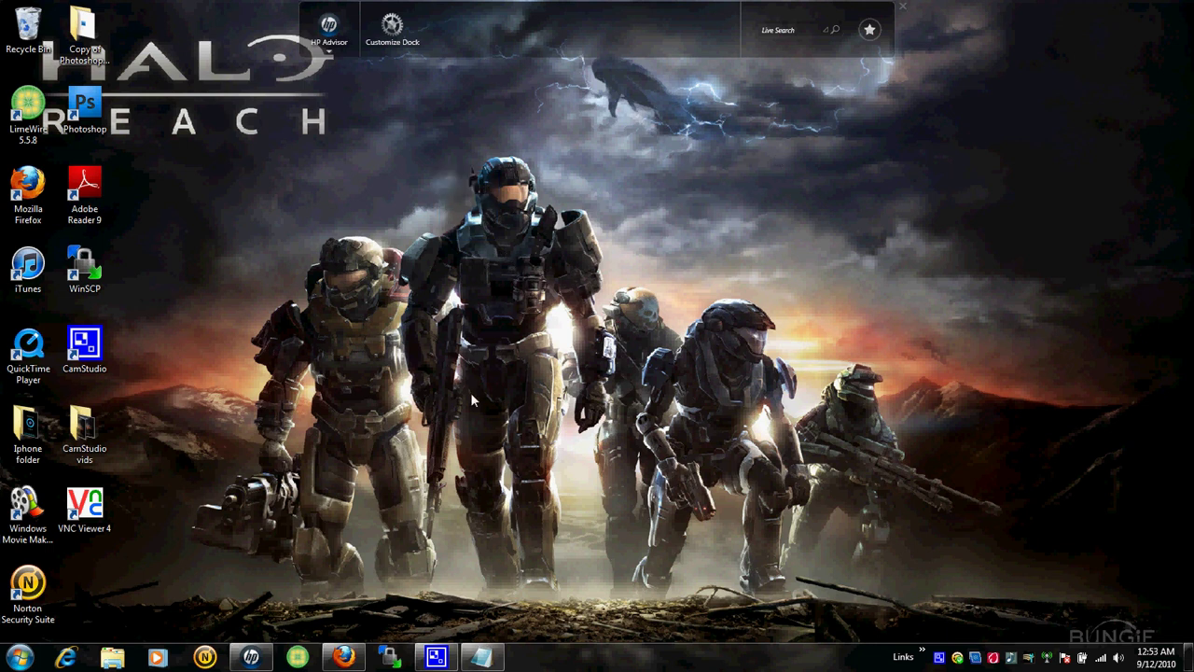